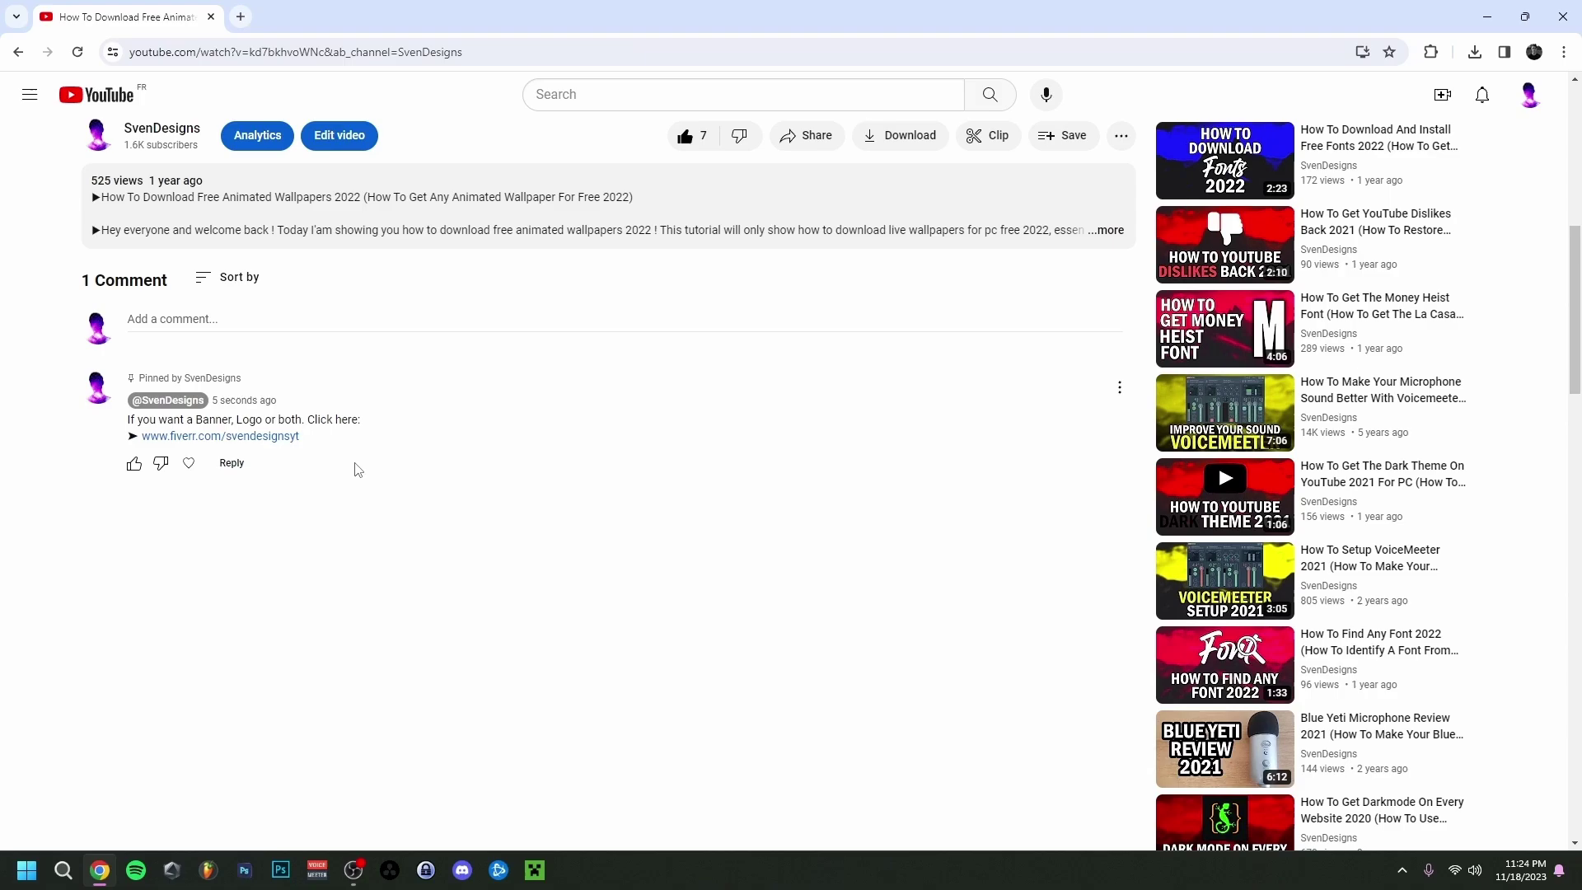
Follow the fiverr.com link in the video's pinned comment to load the Fiverr profile
click(269, 439)
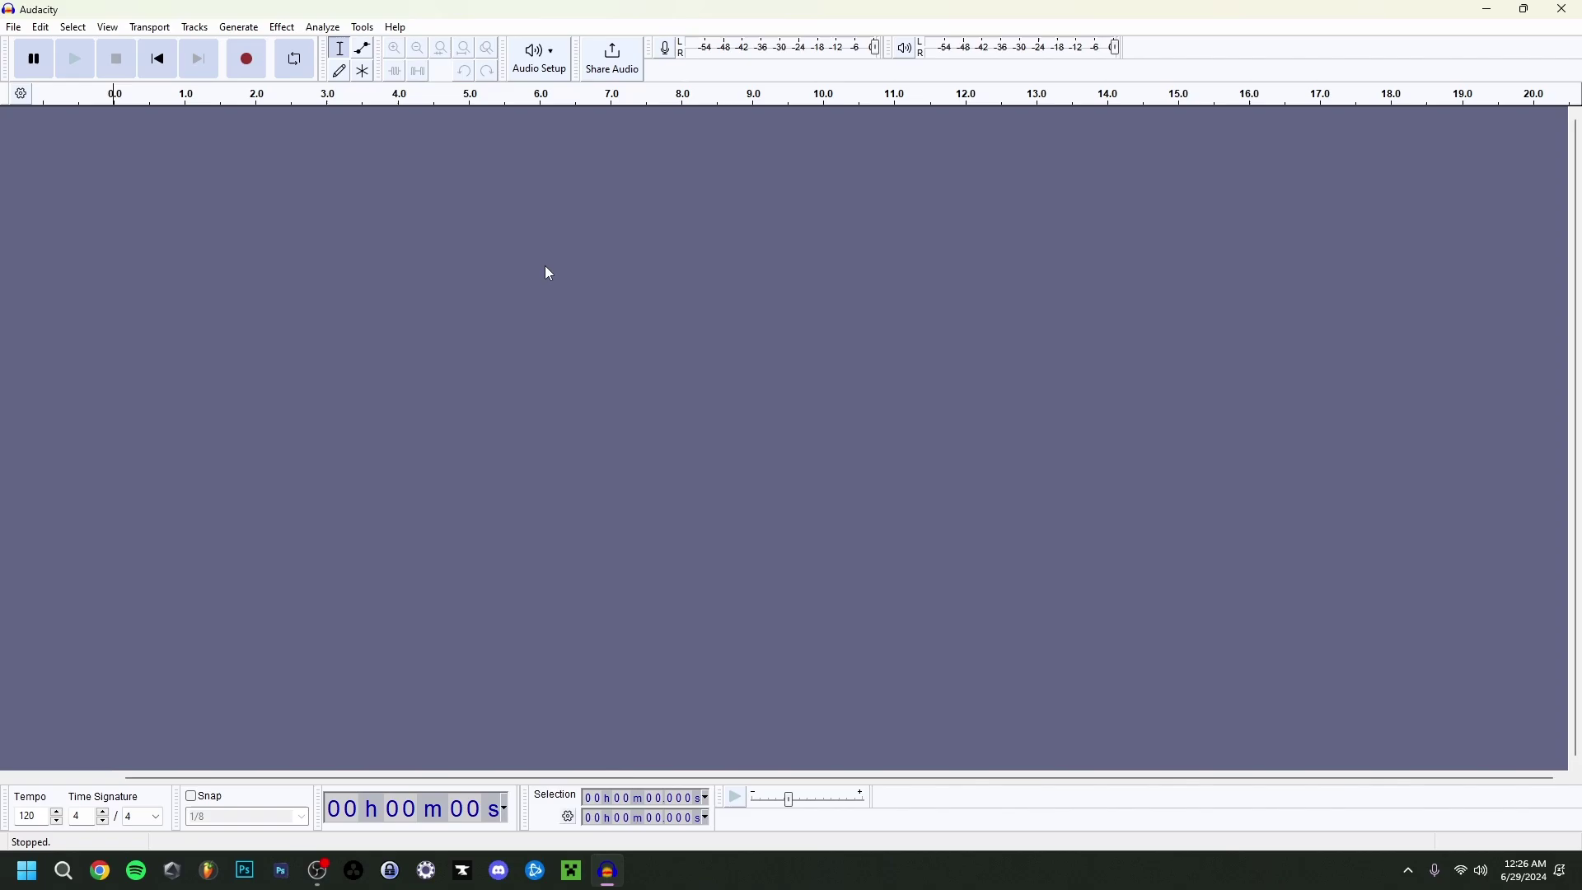
Set the Yeti mic, 1 (Mono) channel, 48000 Hz project rate and 32-bit float in Audio Settings
click(551, 64)
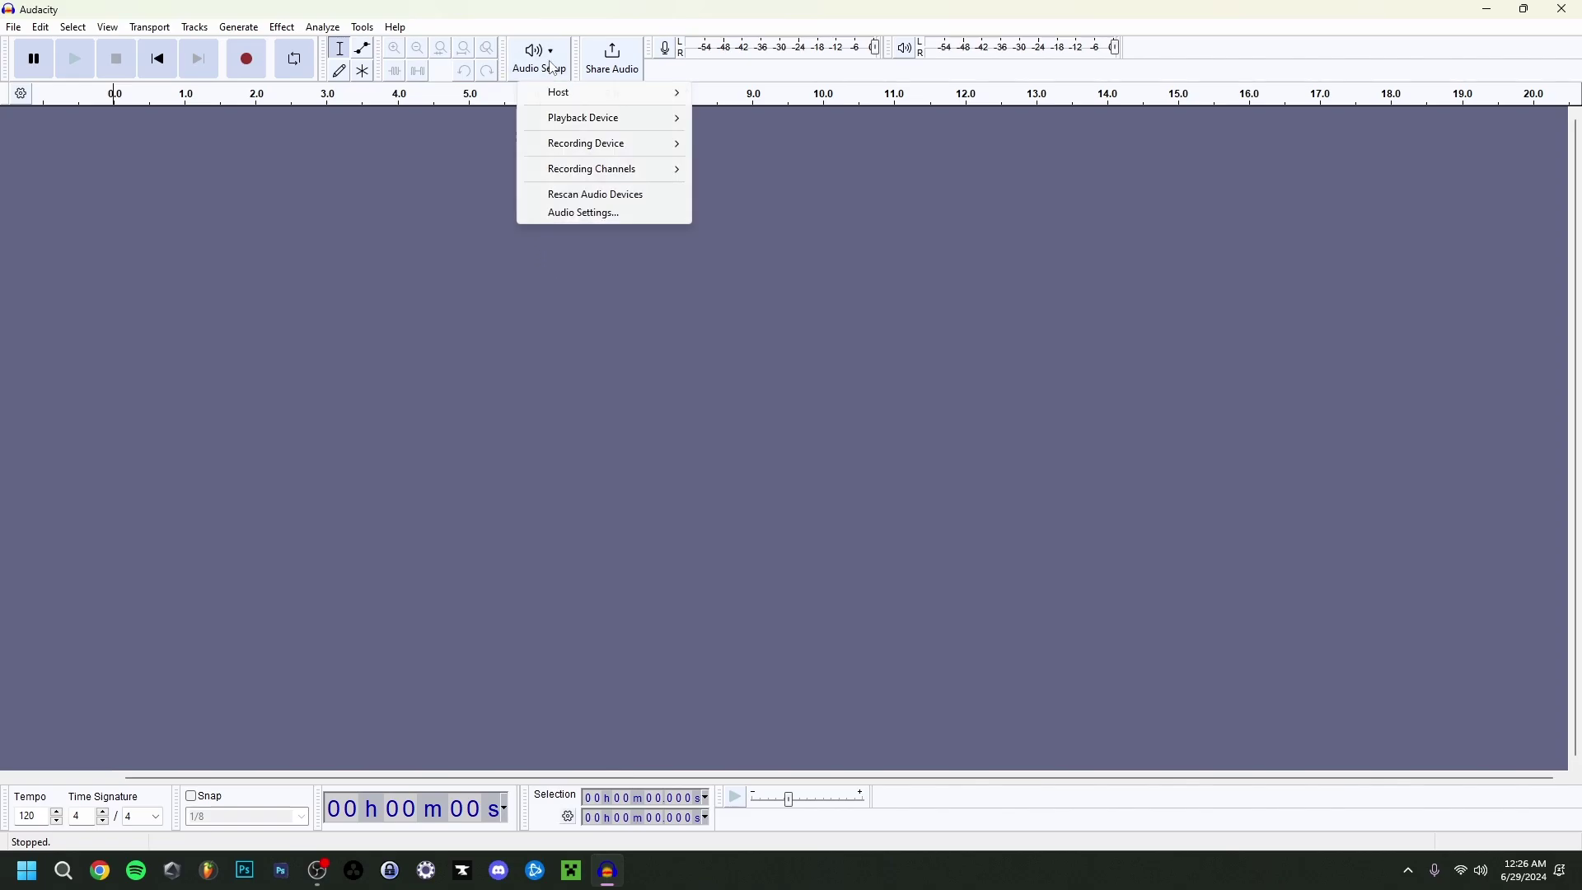
click(575, 216)
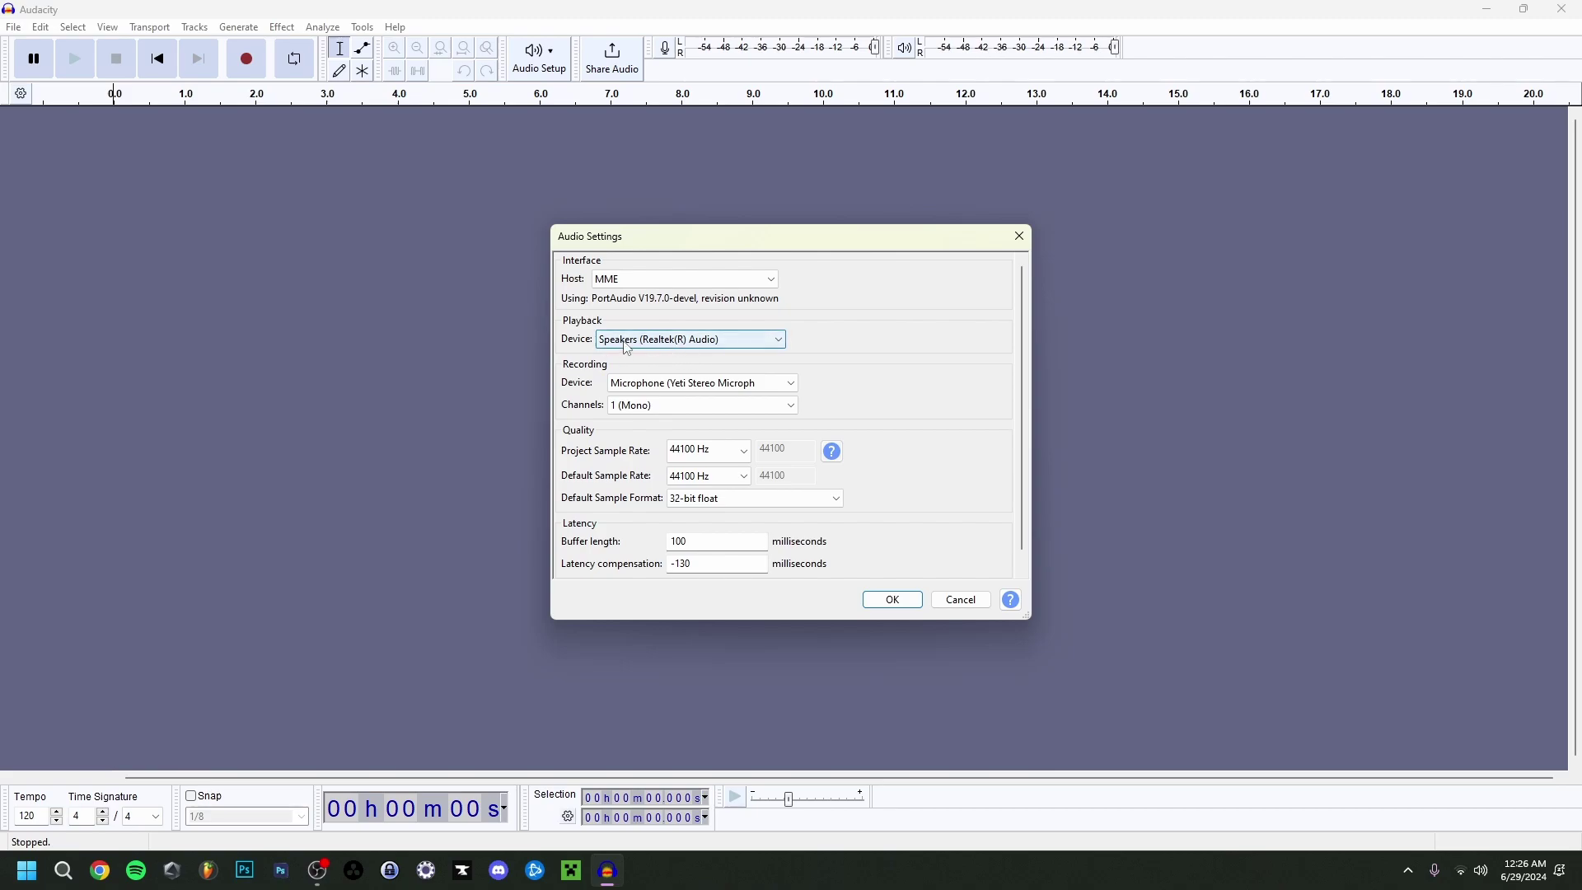
click(669, 384)
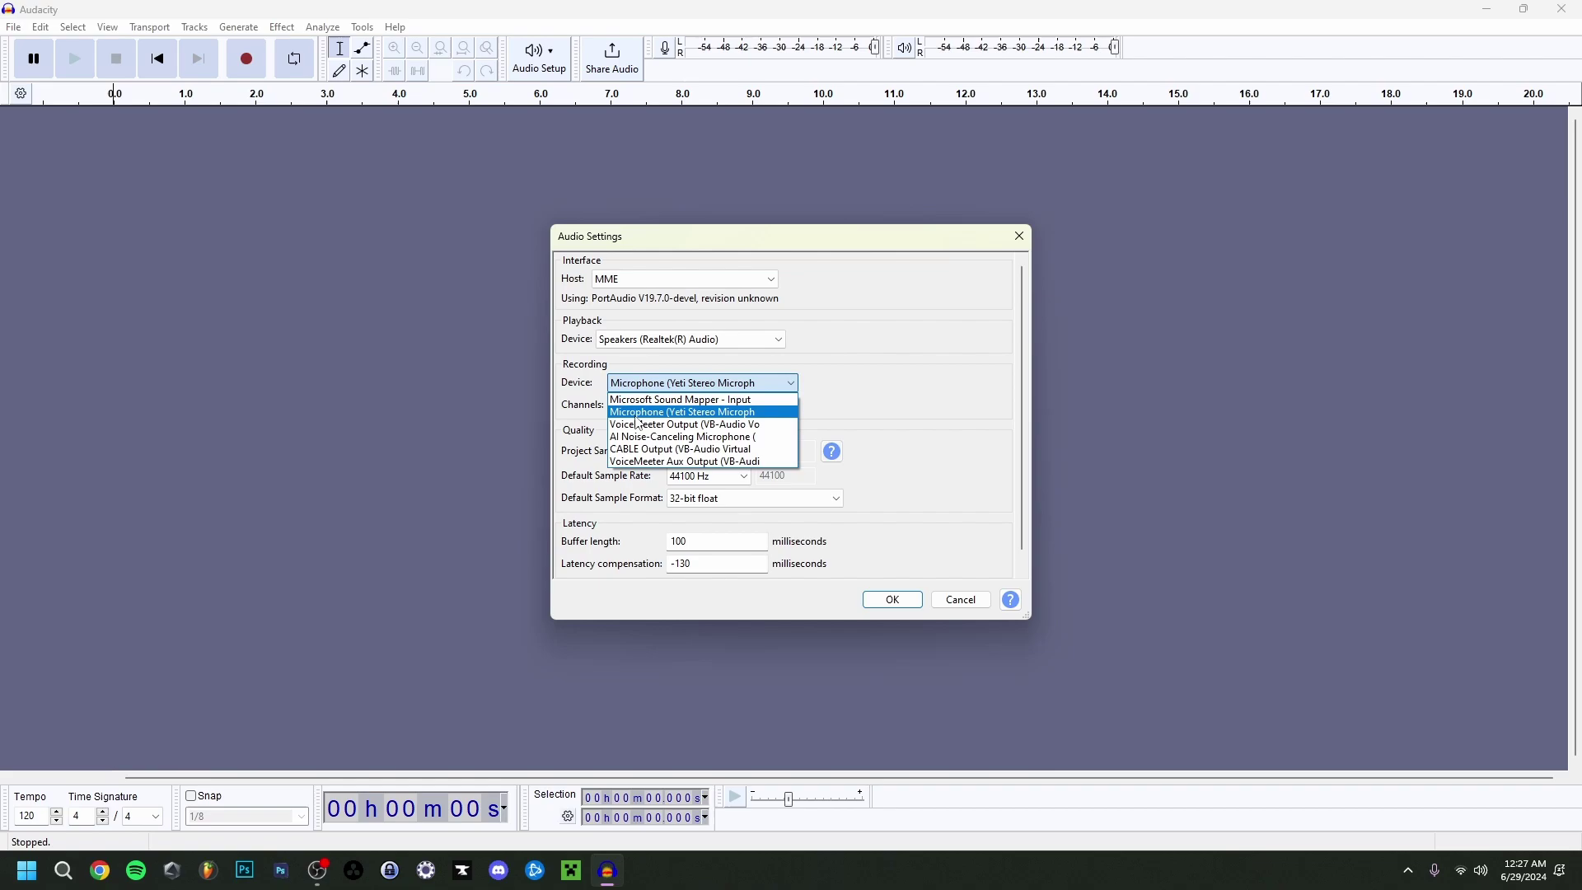
click(668, 412)
click(694, 405)
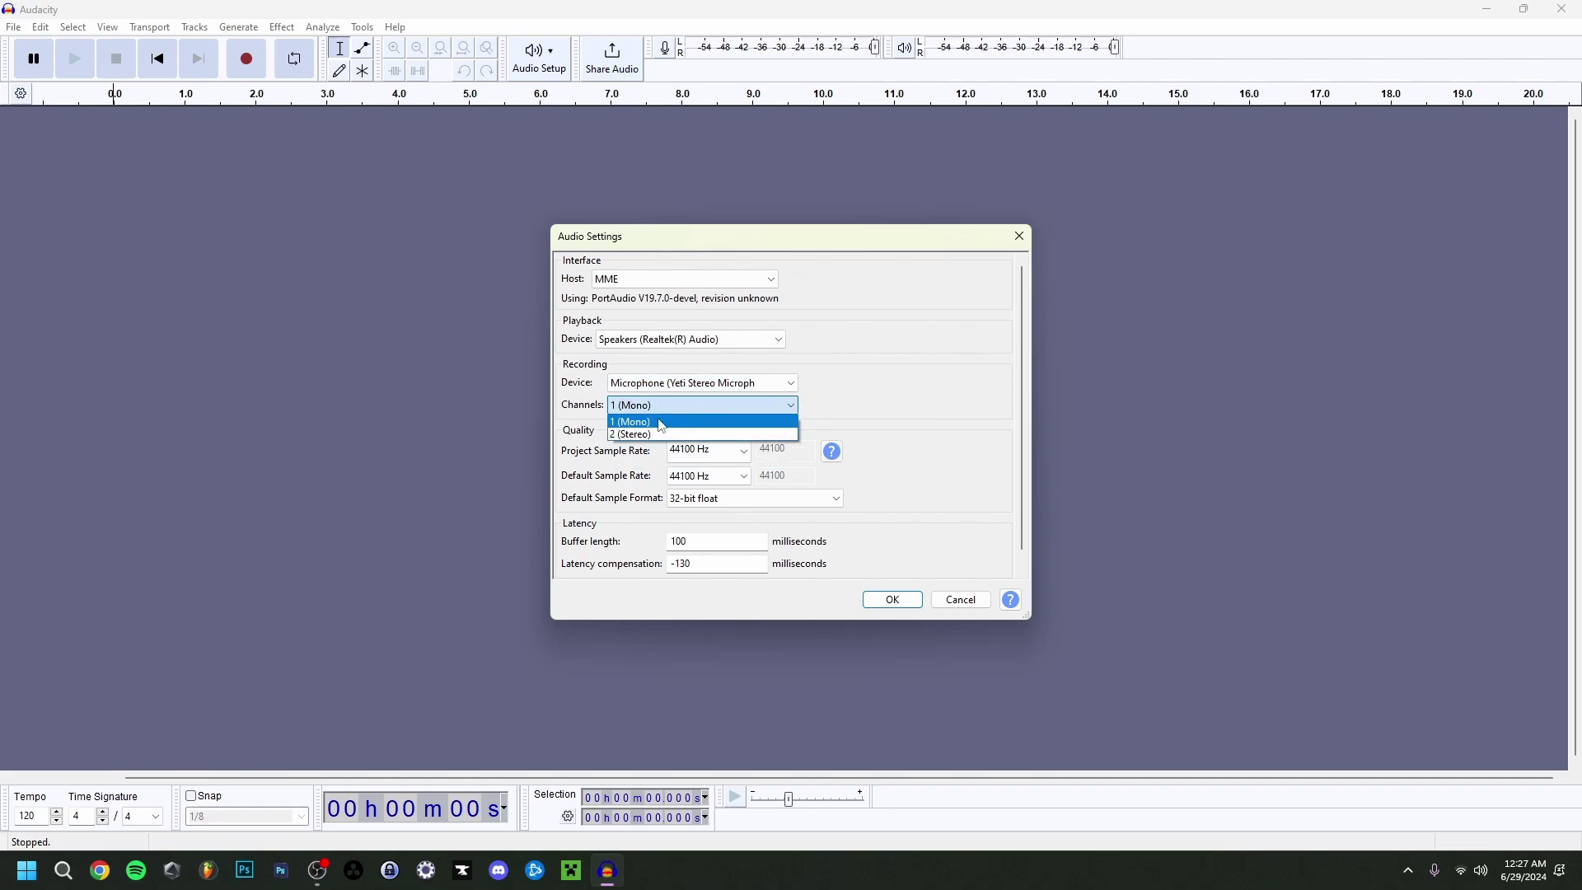
click(823, 413)
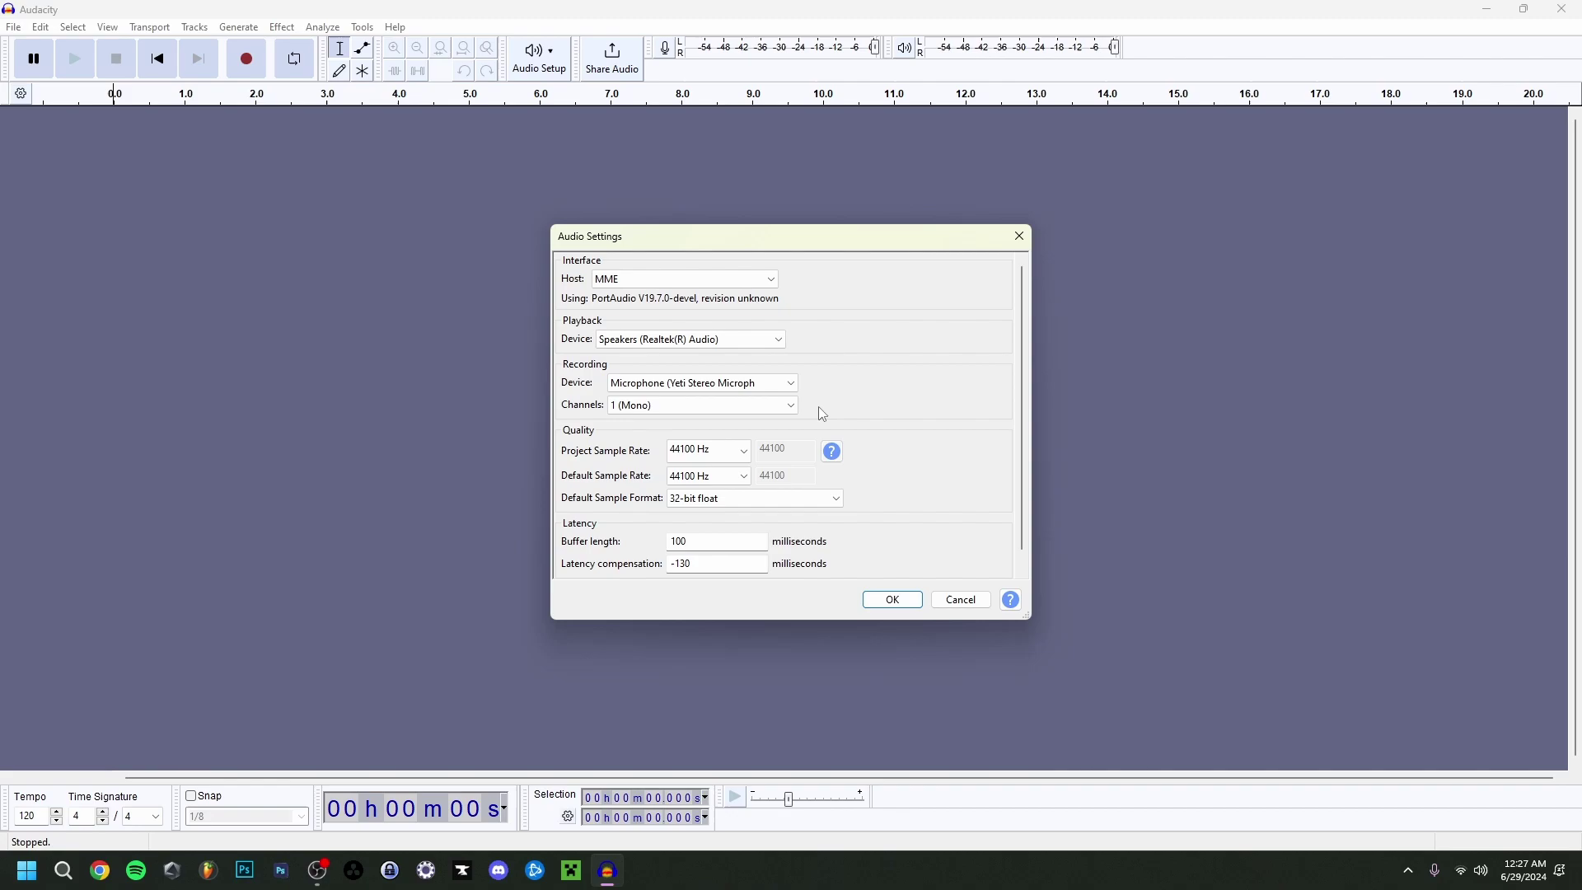
click(709, 450)
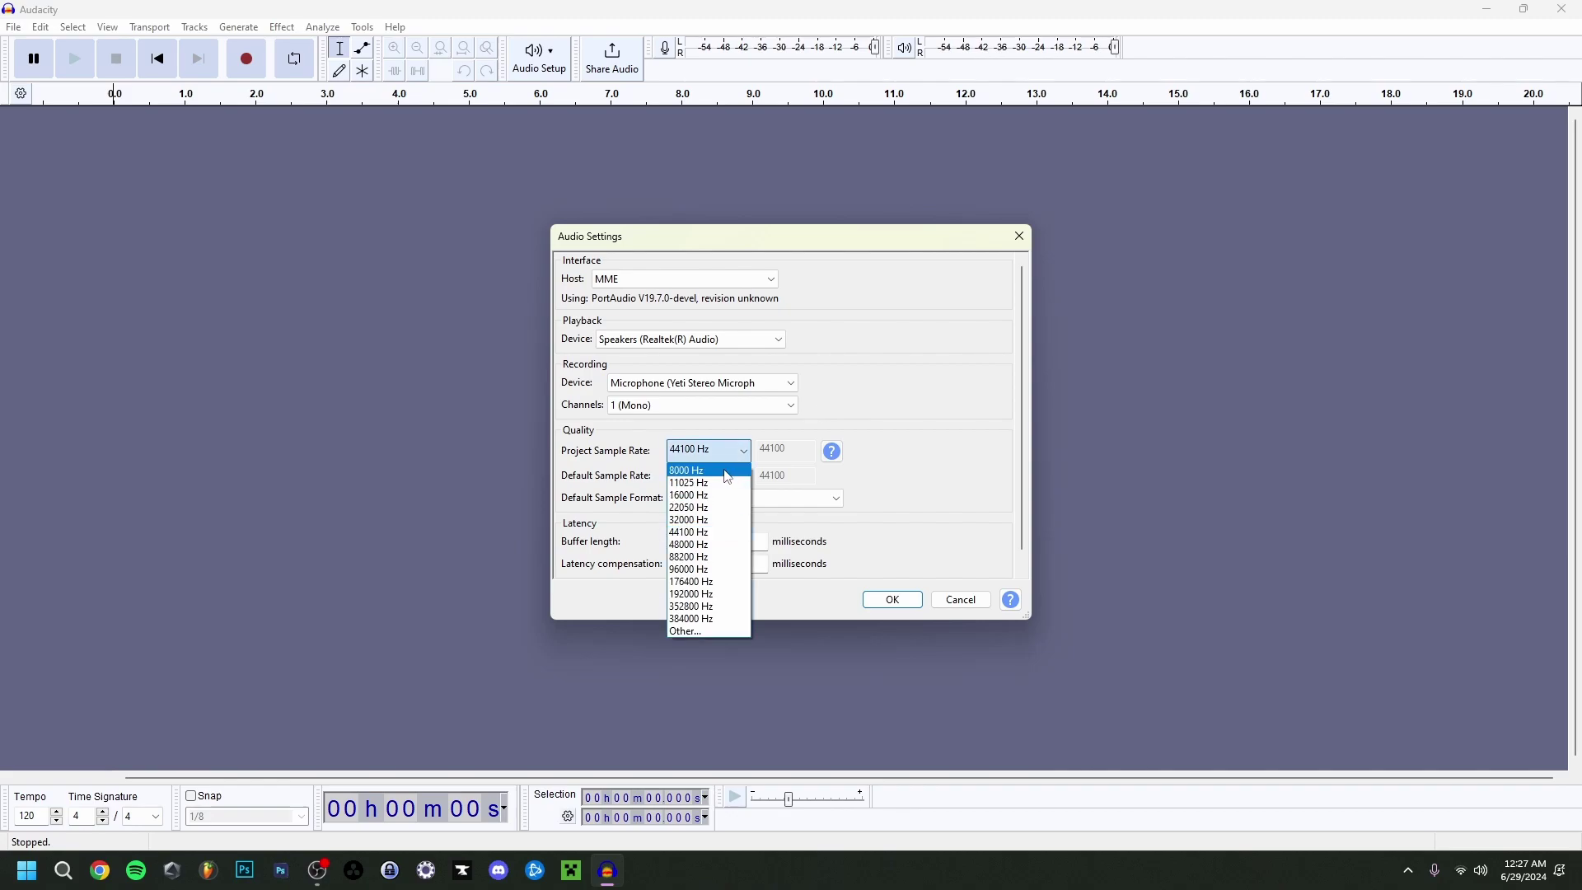
click(691, 546)
click(693, 499)
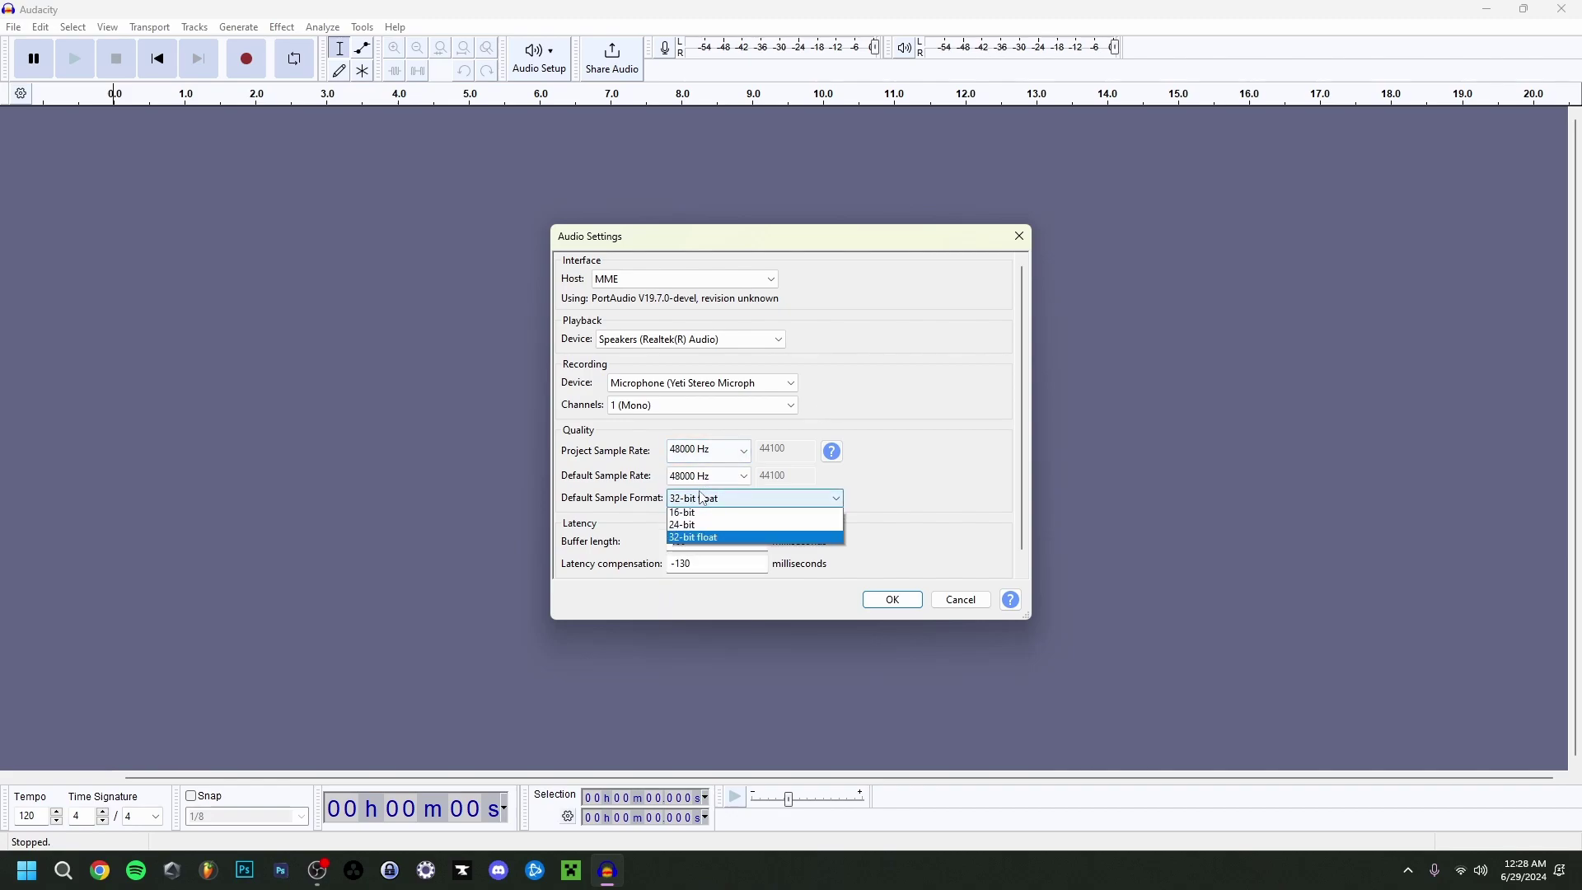
click(690, 543)
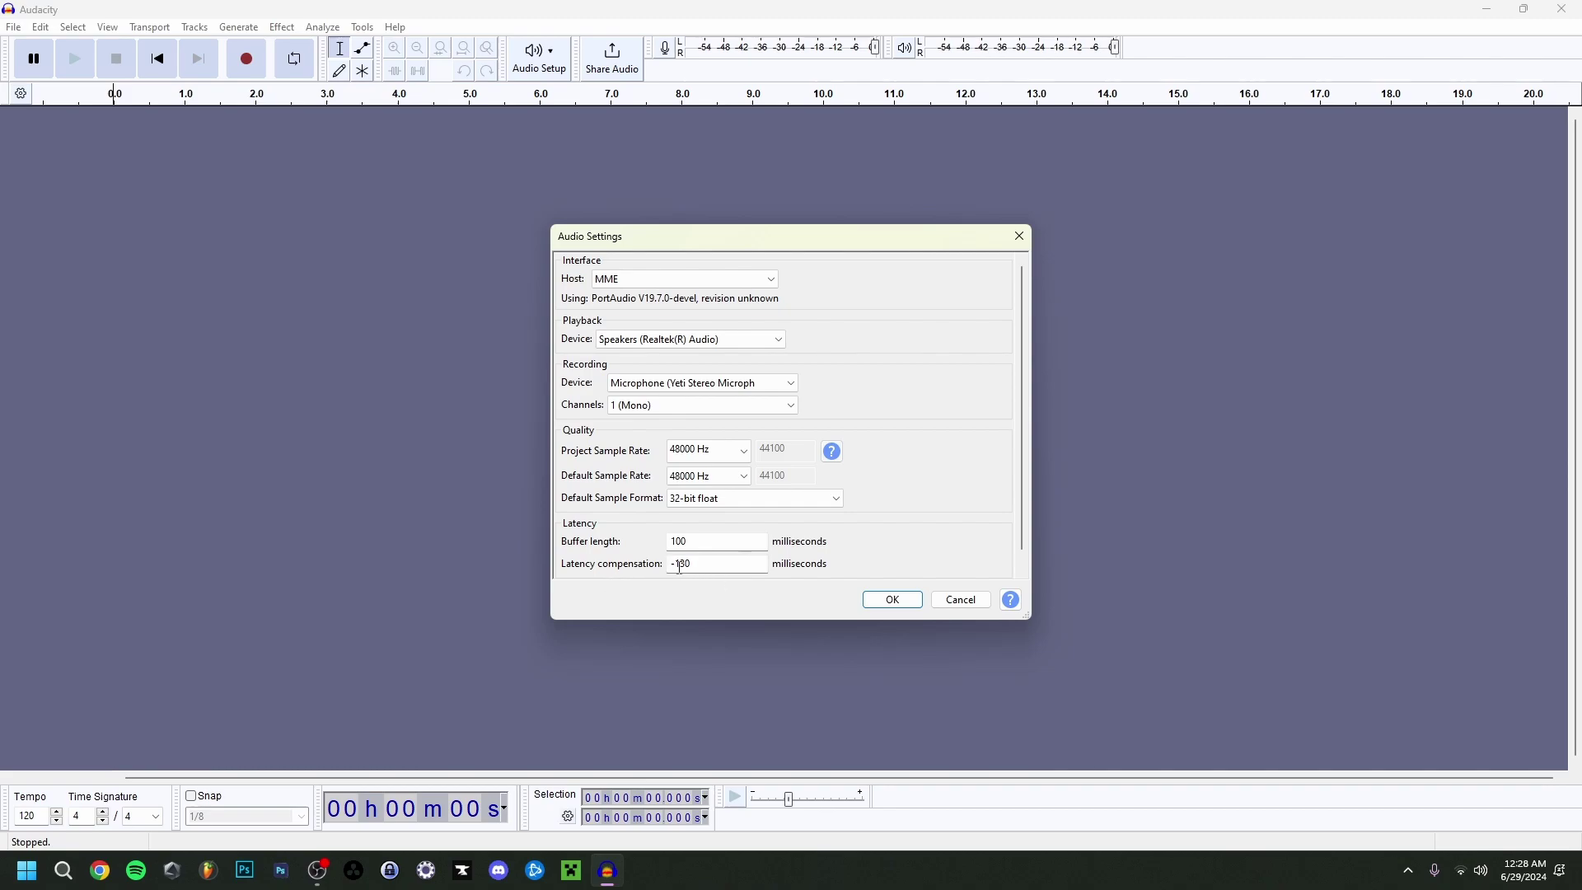
click(892, 600)
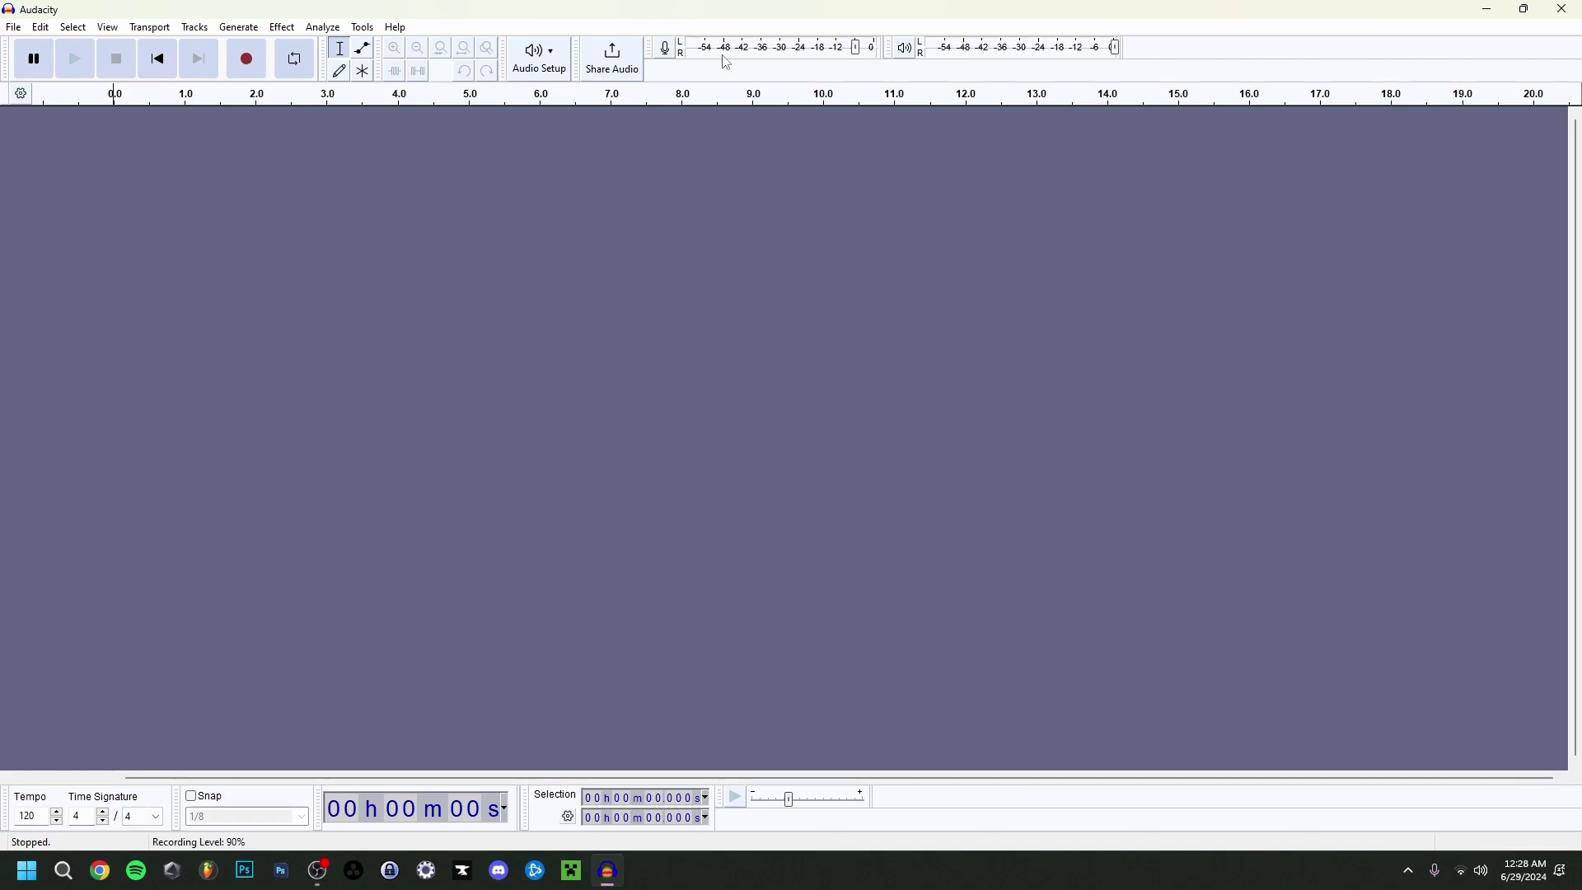
mouse_move(862, 58)
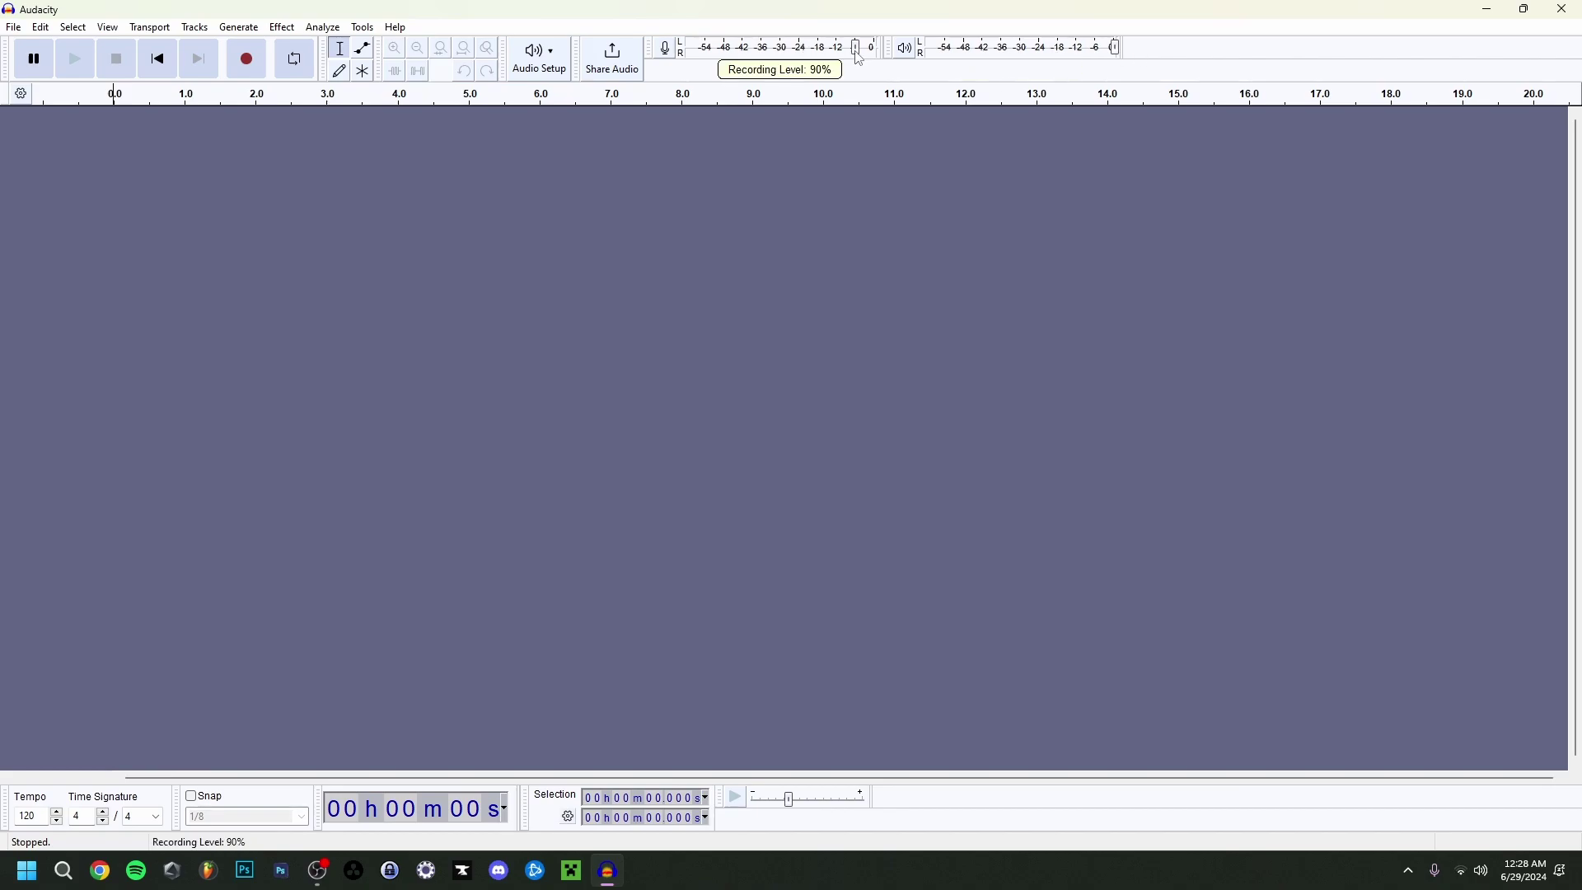
drag(861, 58, 857, 53)
mouse_move(859, 53)
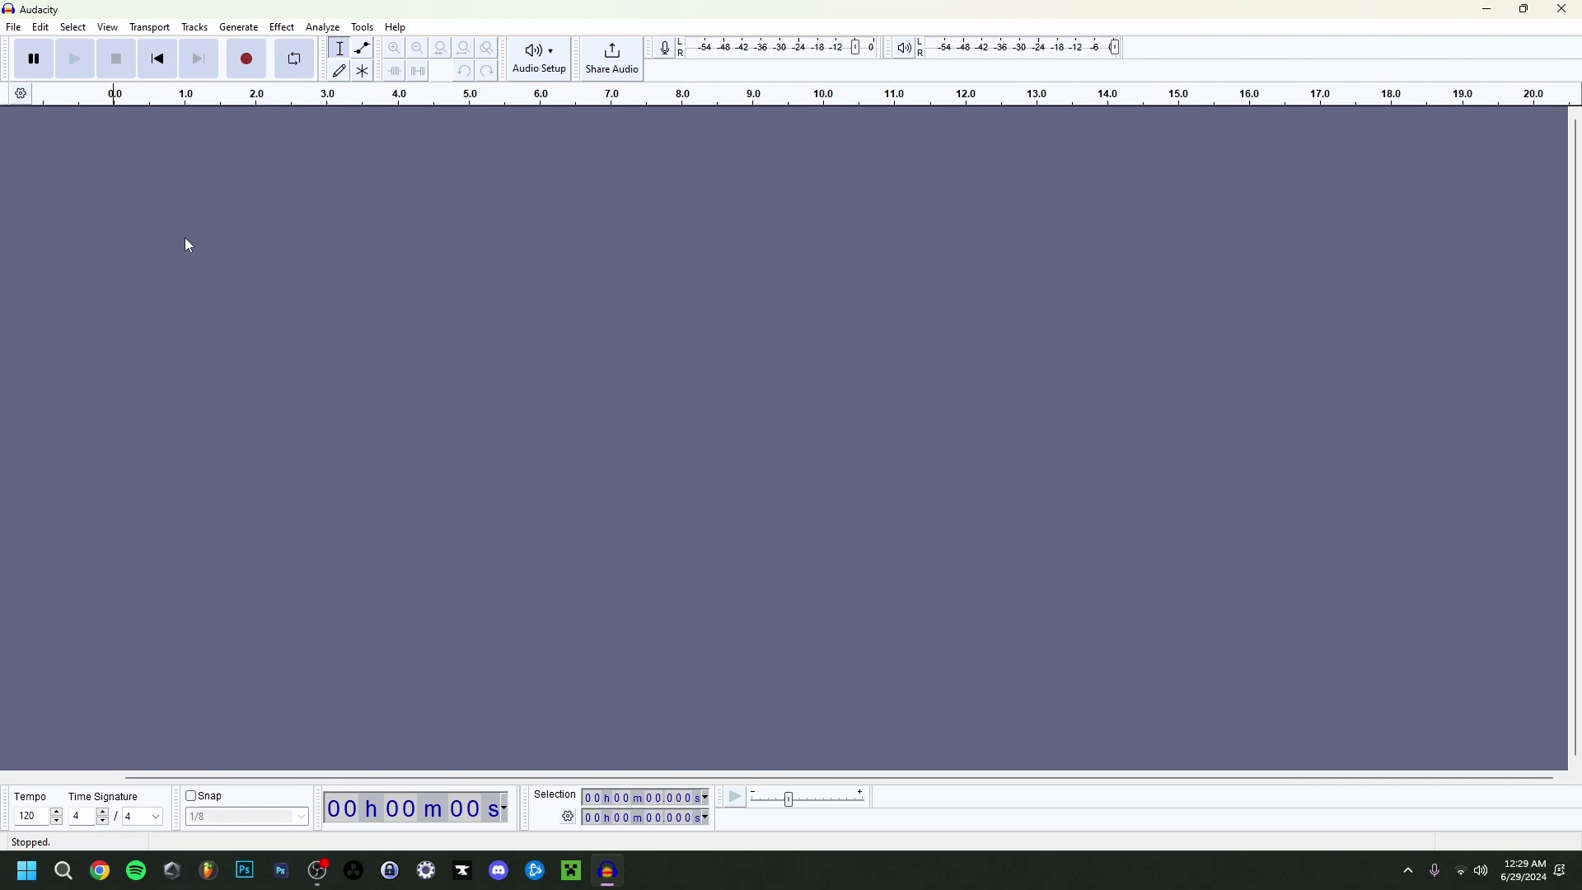
Add a new mono audio track via Tracks > Add New > Mono Track
click(194, 28)
mouse_move(247, 47)
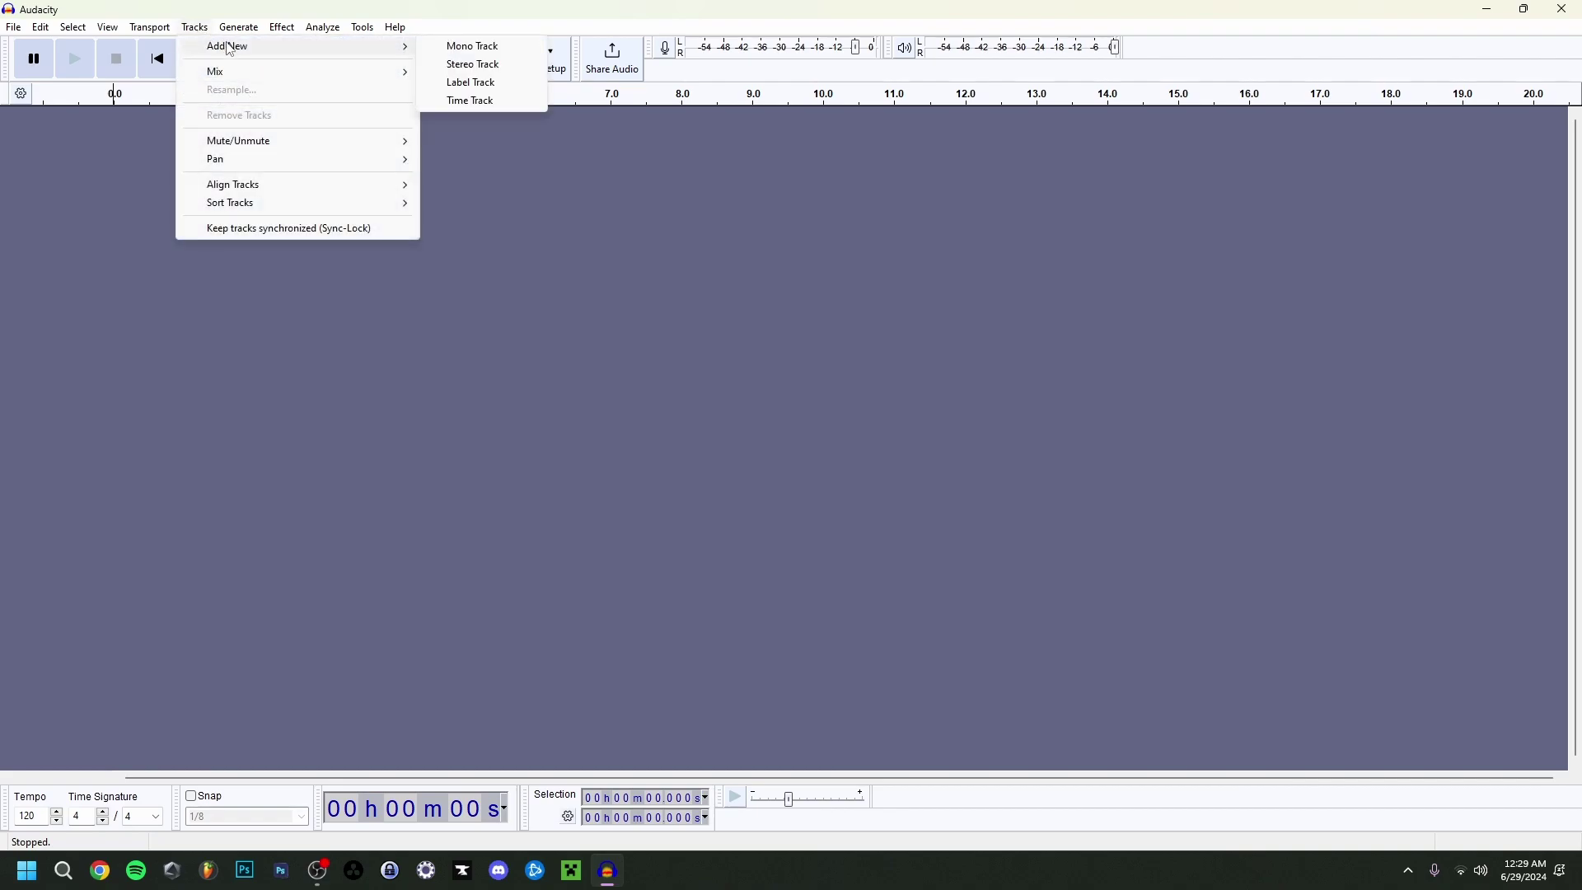
click(492, 54)
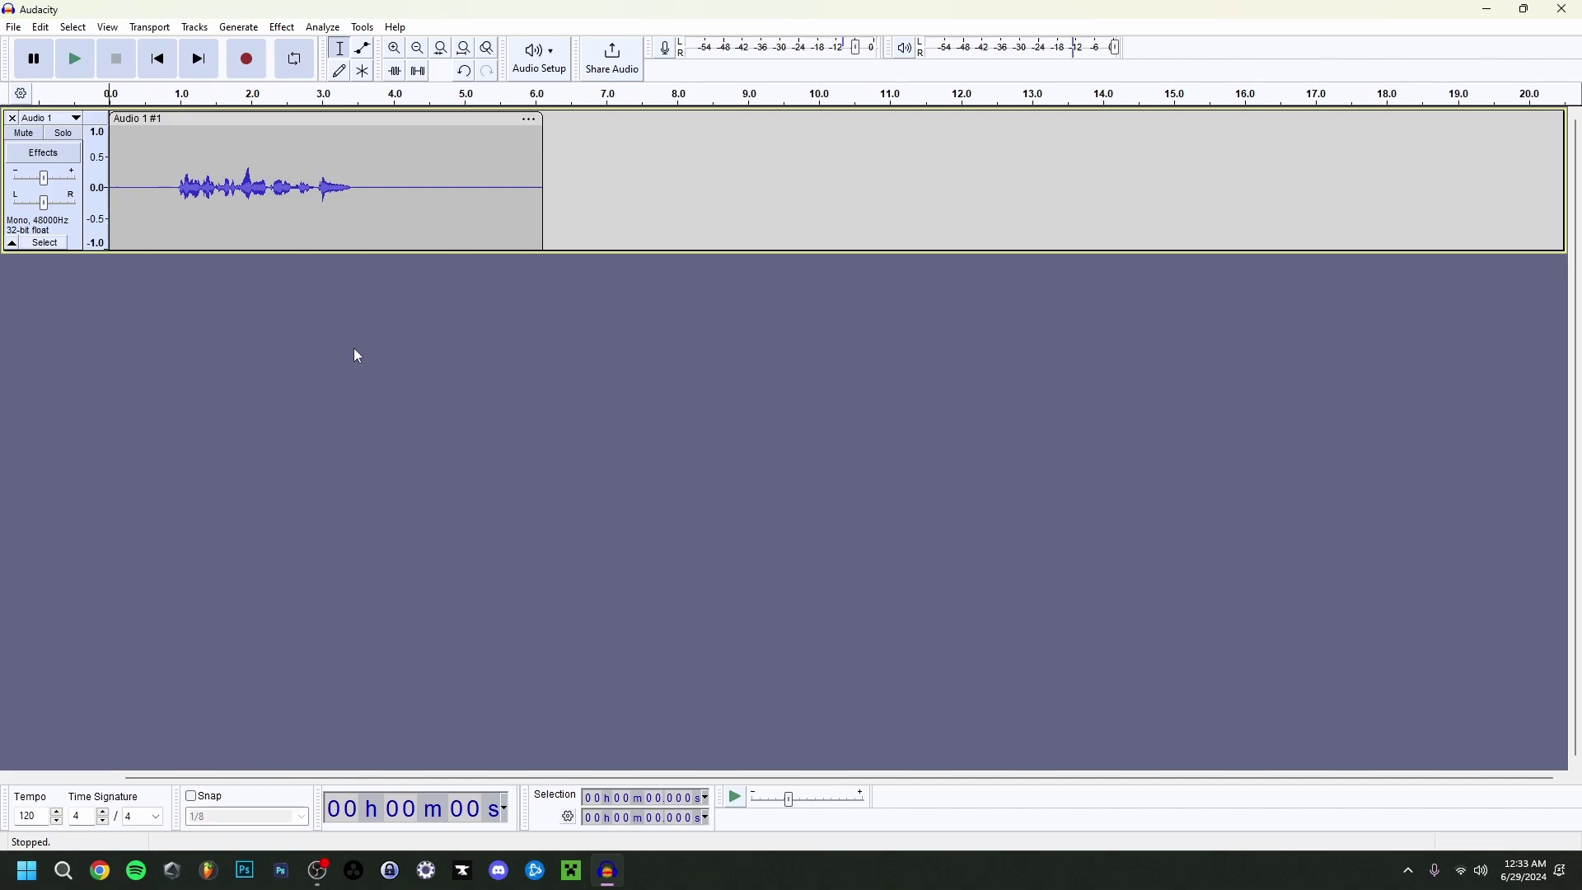
Play back the recorded clip, using Play/Stop and Pause along the way
key(space)
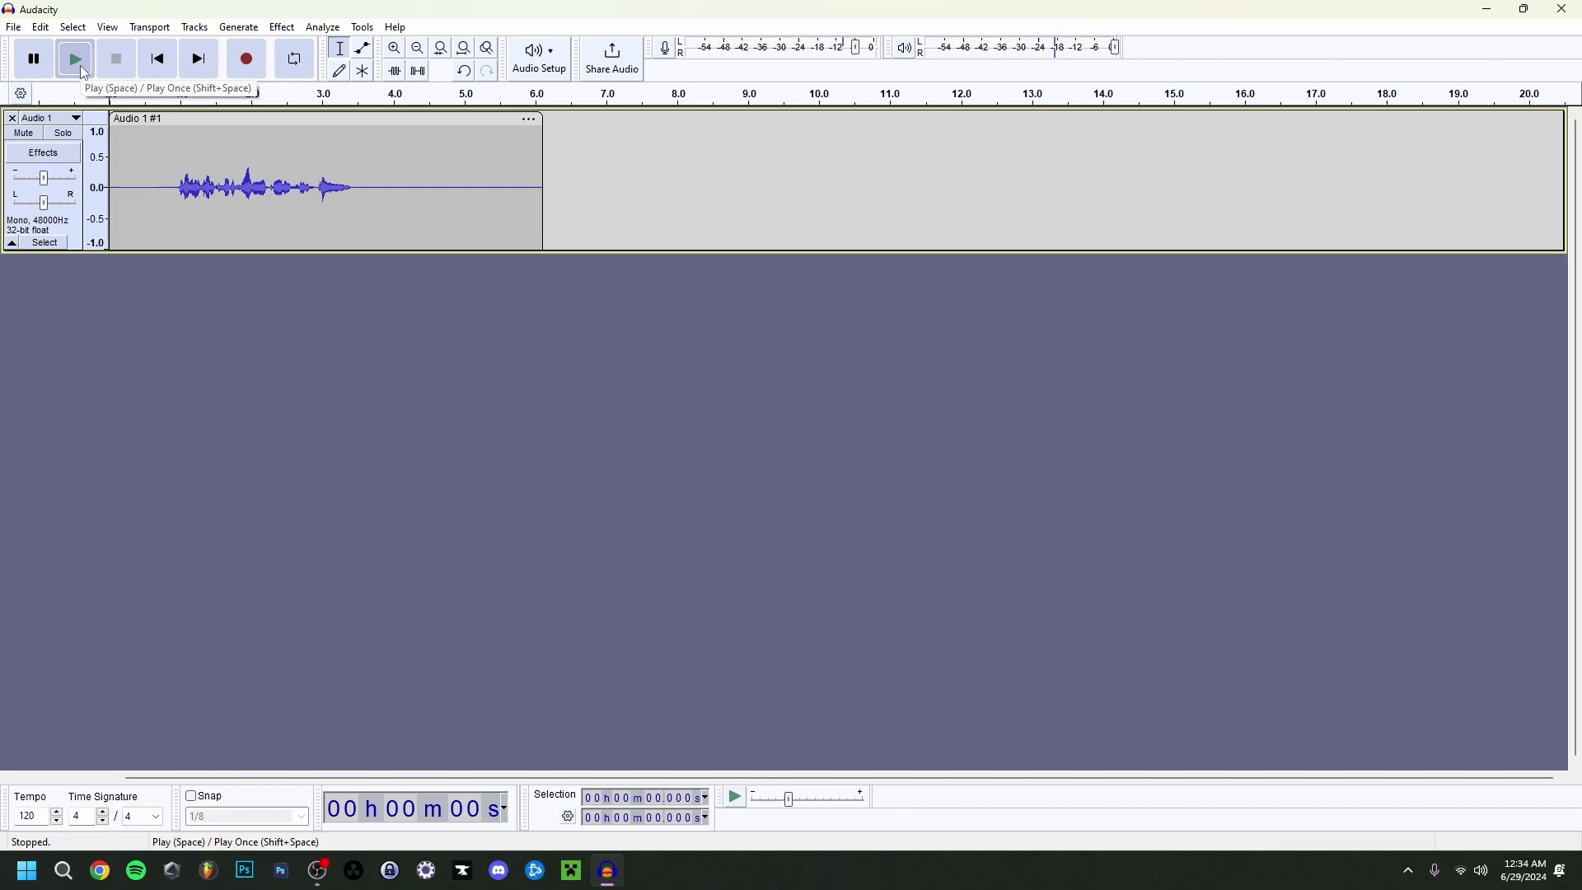
click(81, 66)
click(114, 65)
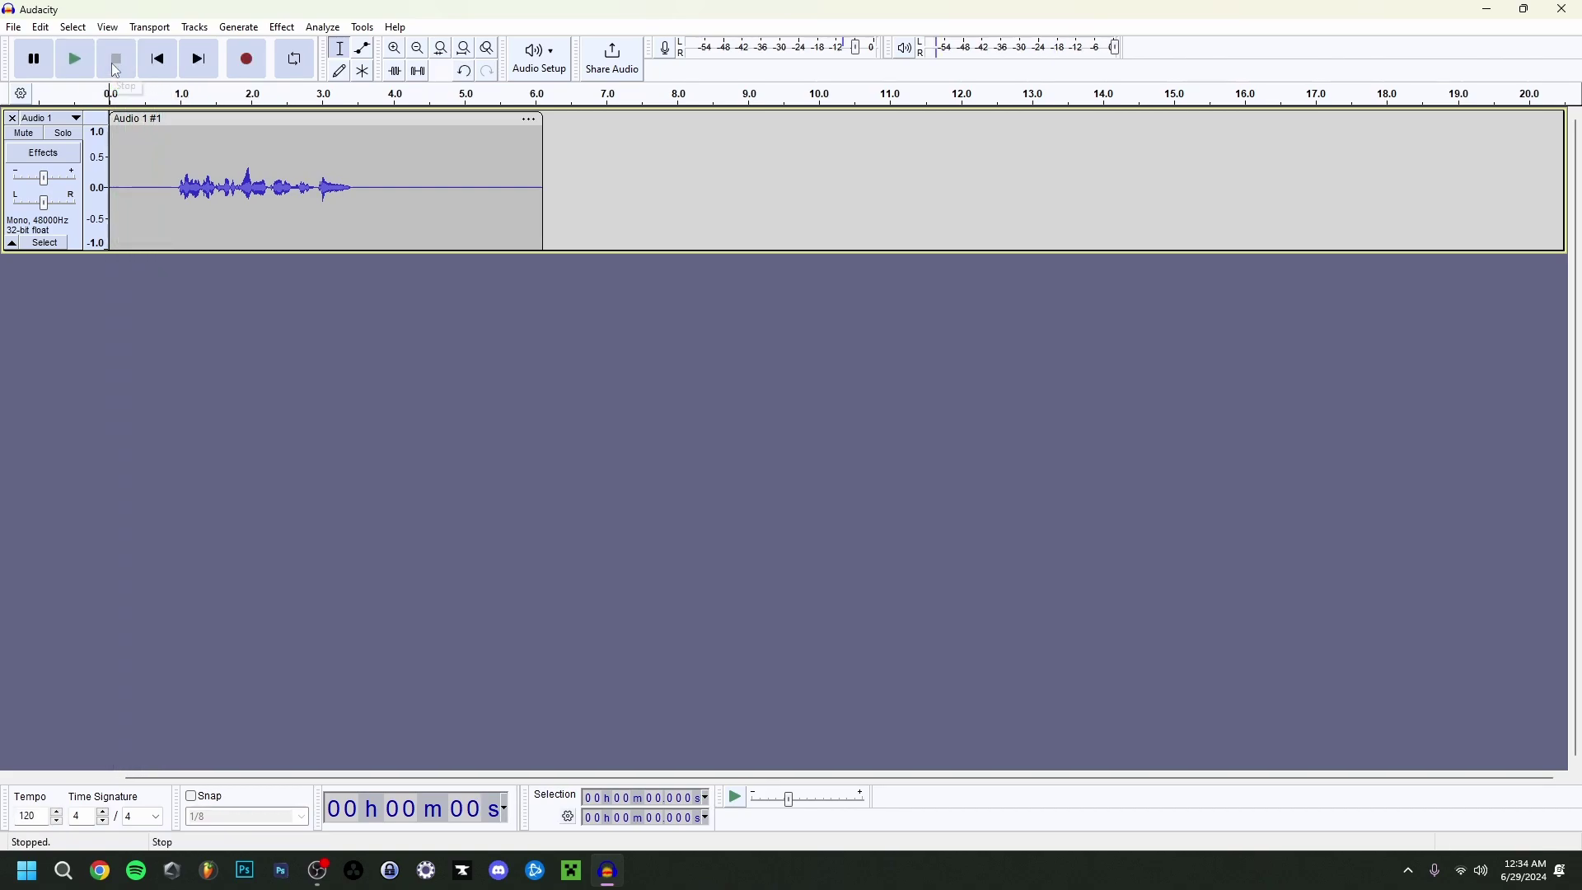
key(space)
key(p)
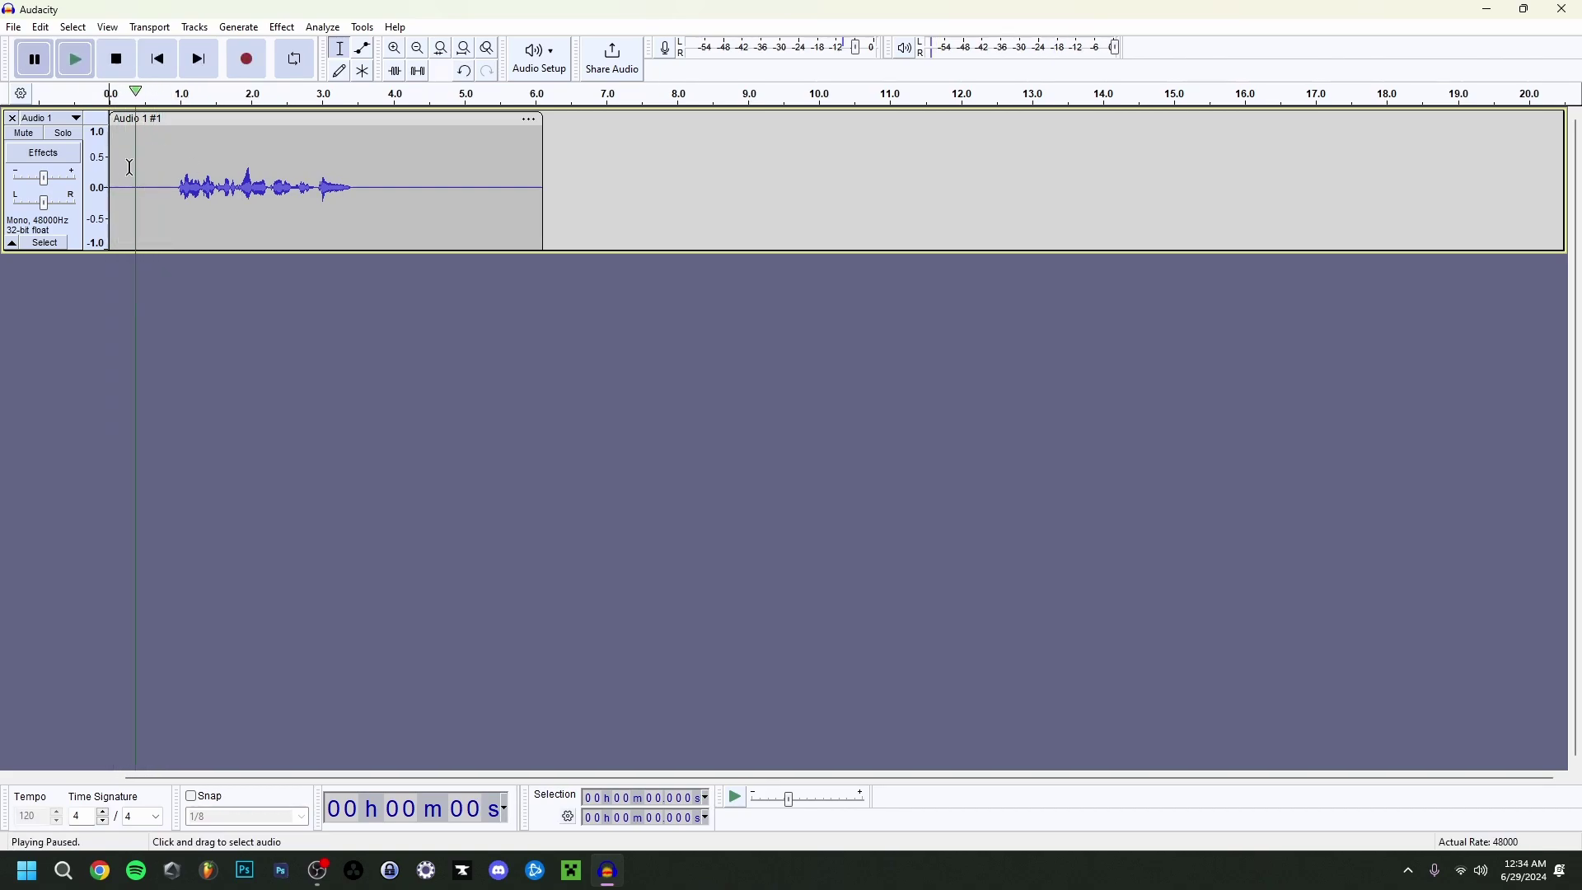
Loop-play the first 0.7 seconds of the clip, then jump to its end
drag(111, 95, 157, 102)
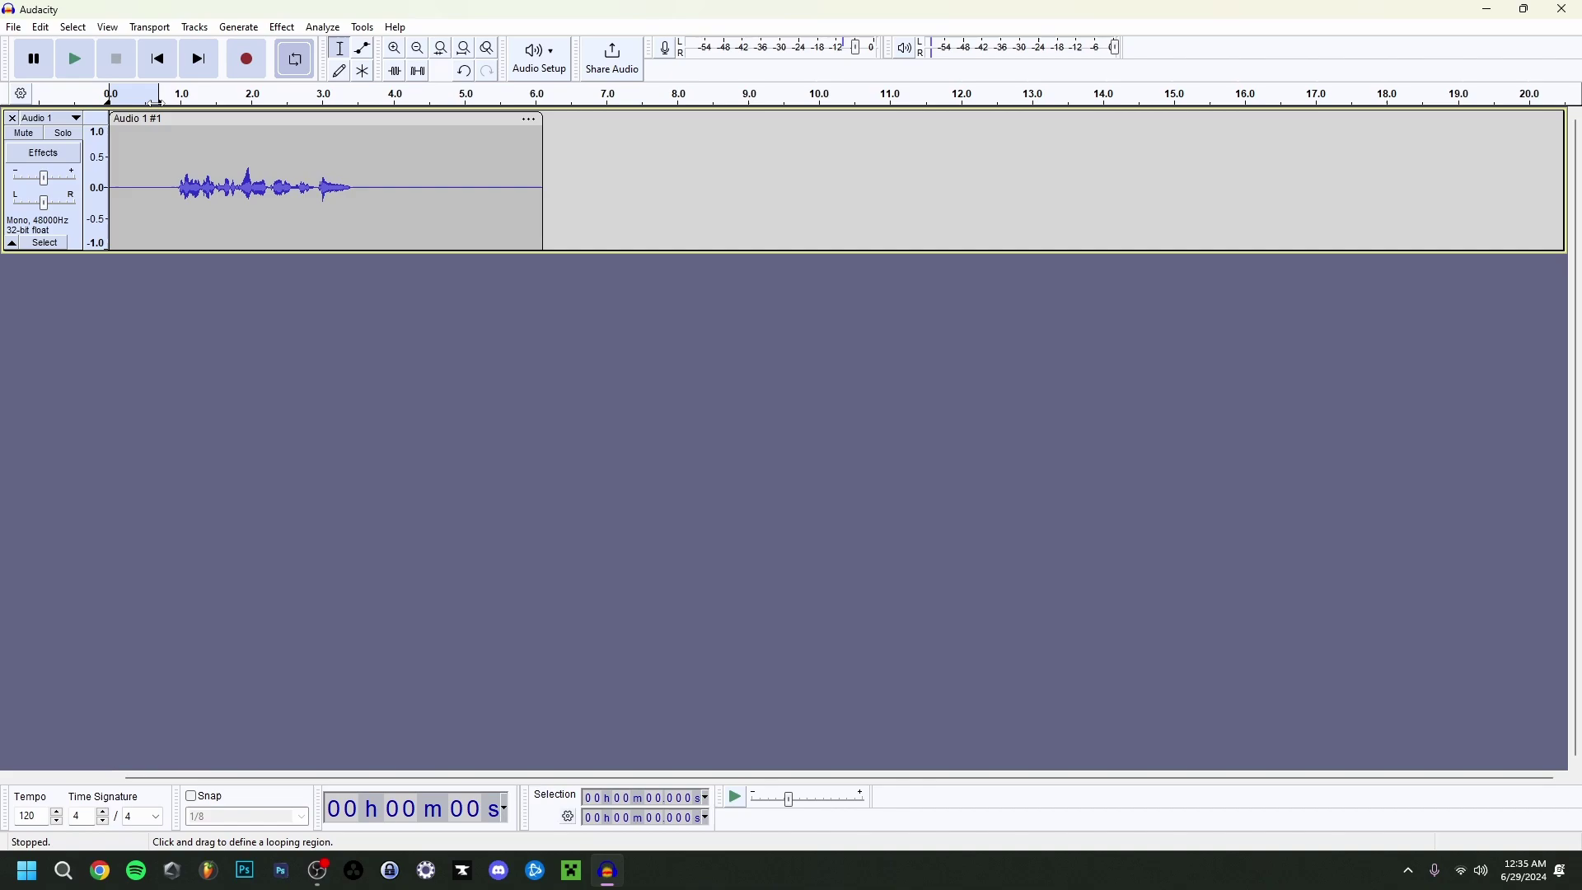
key(space)
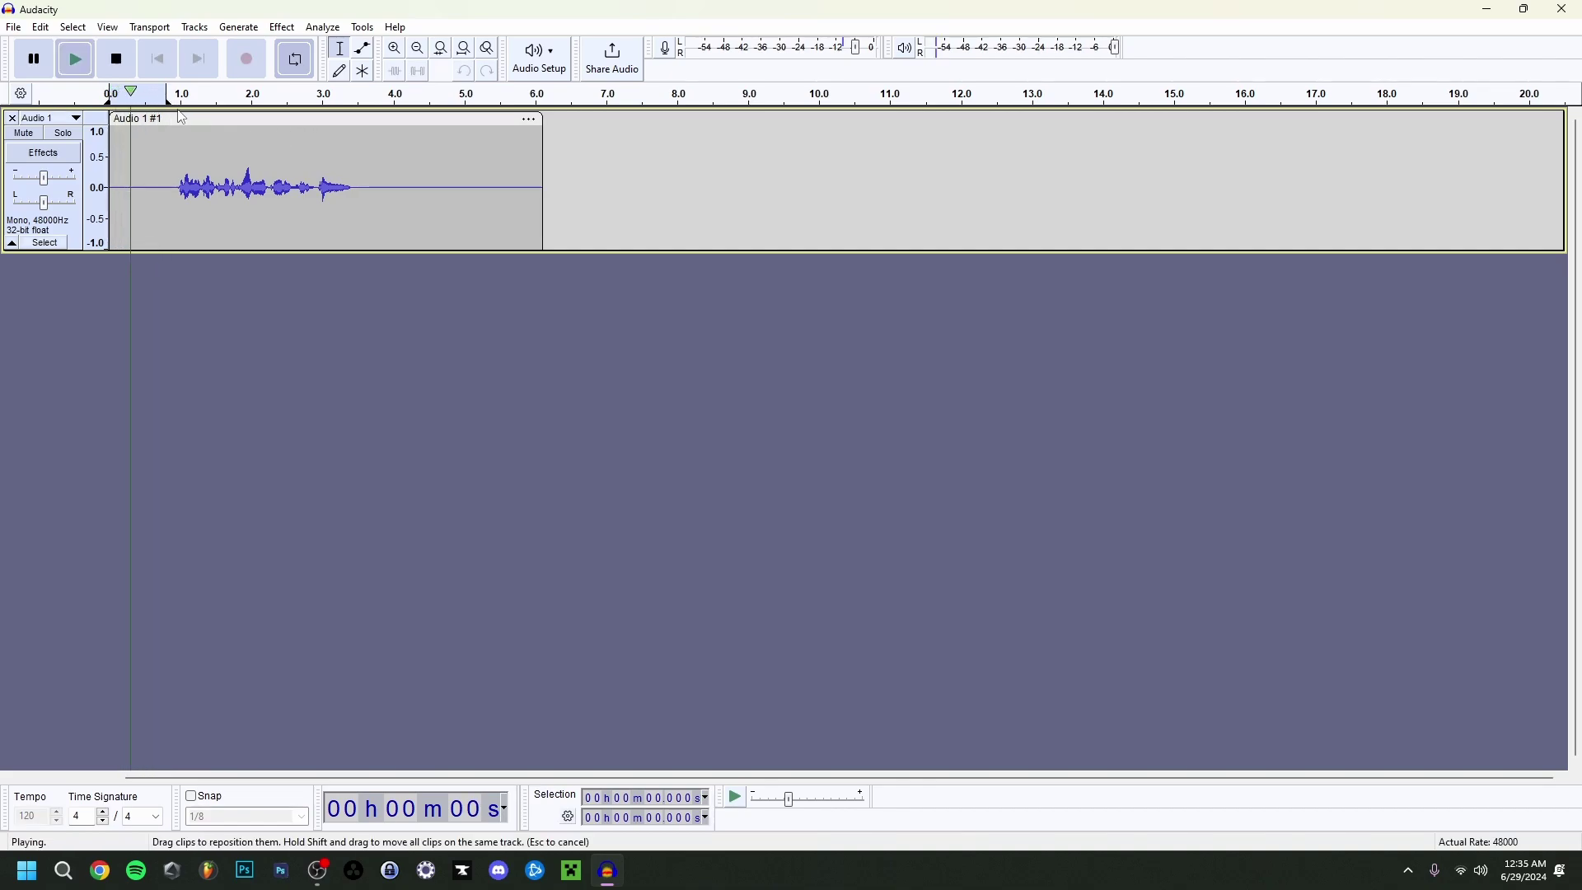
key(space)
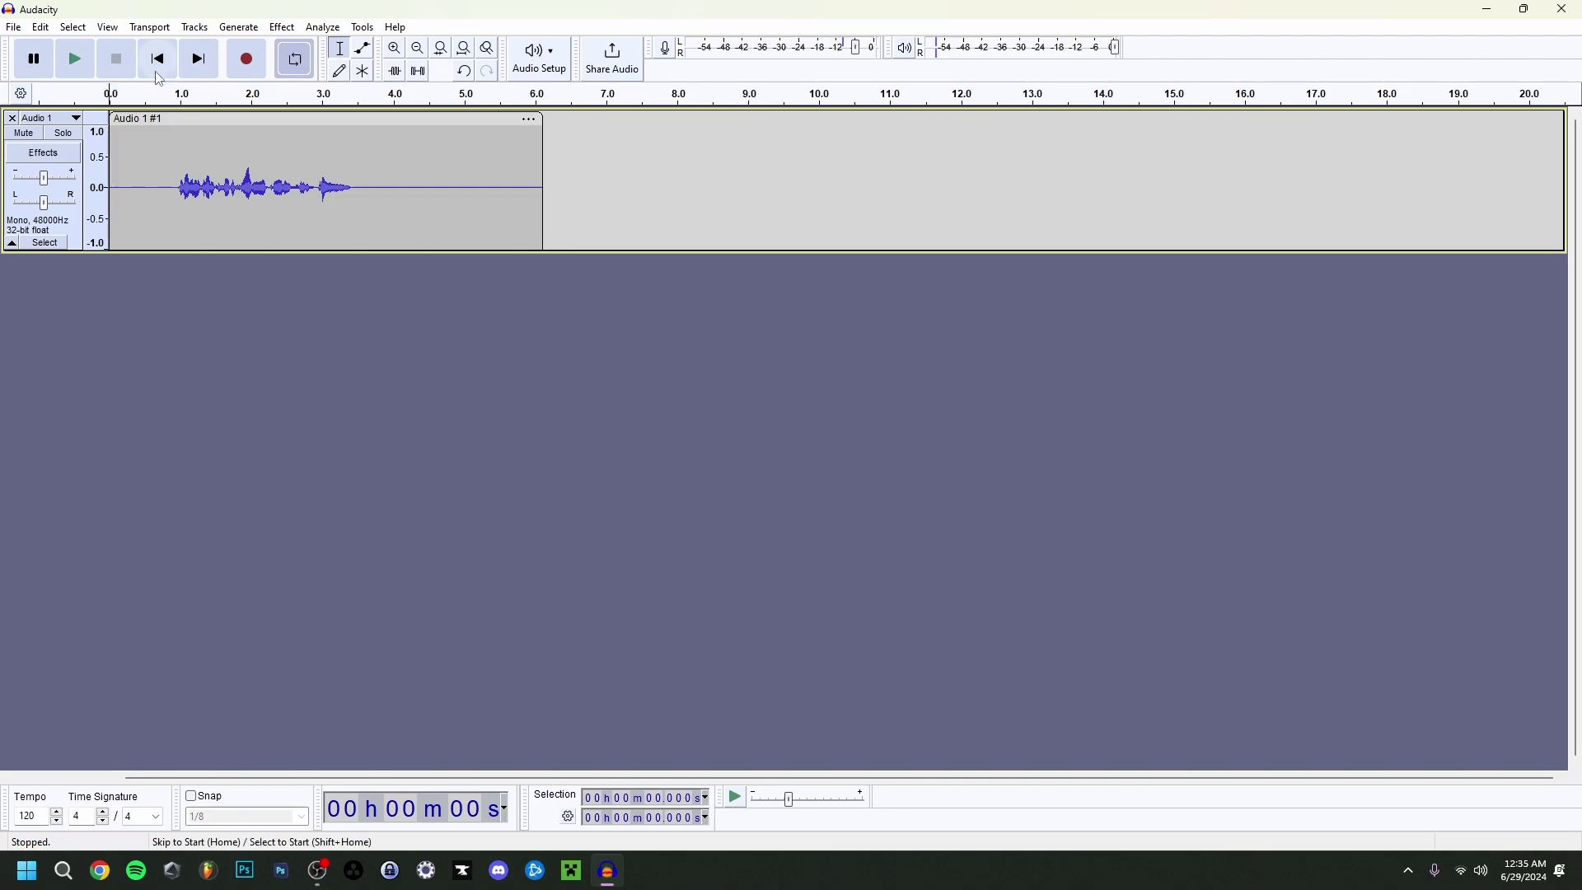
key(End)
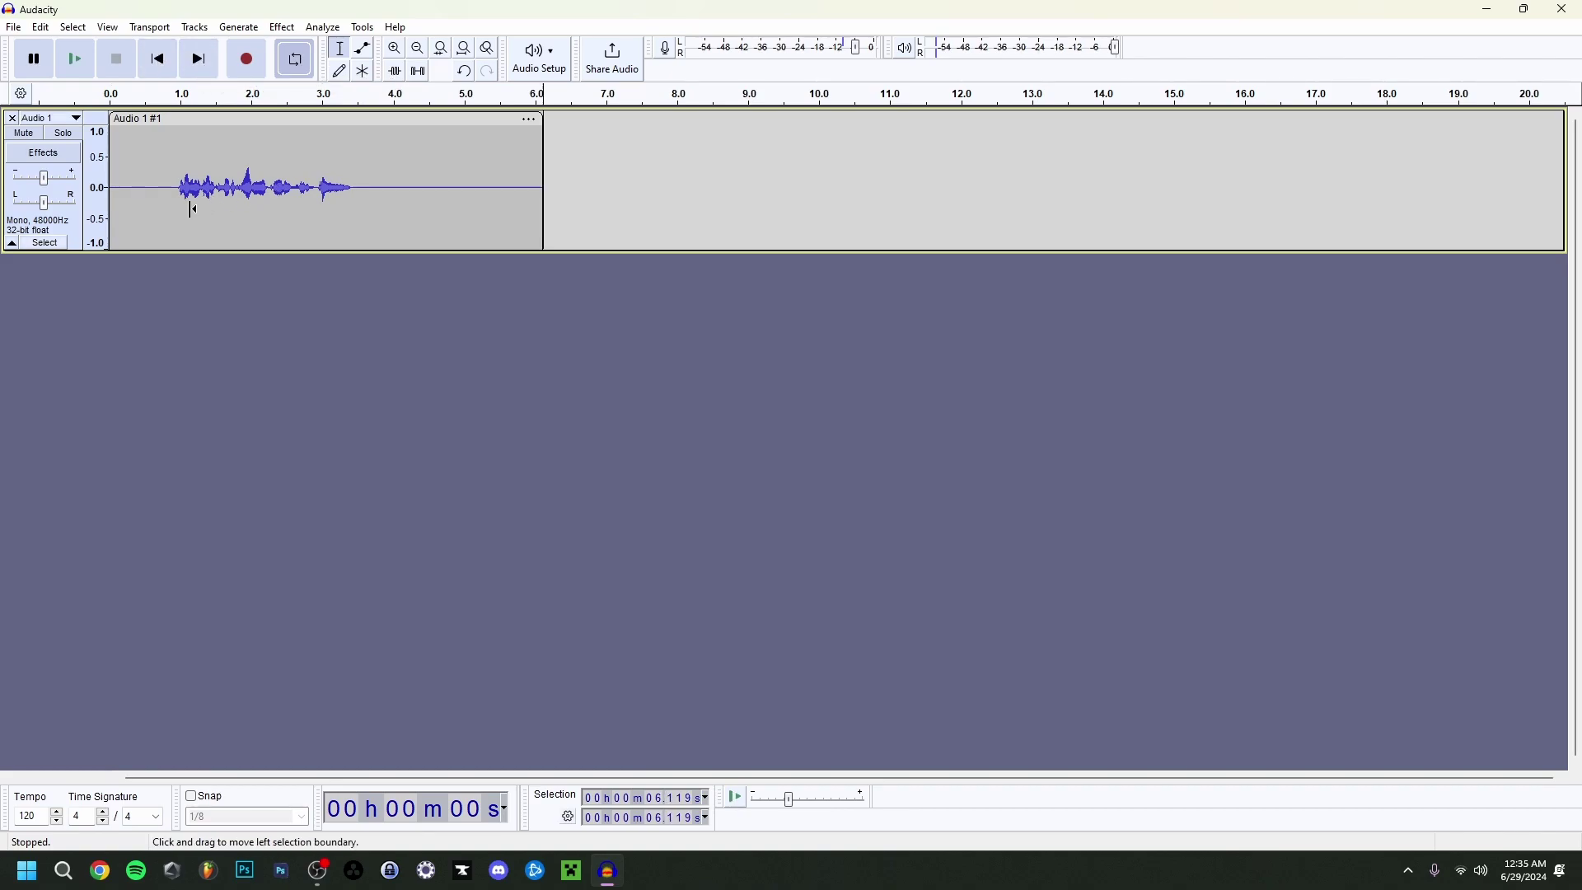
Drag the clip's right edge back to about 3.4 s and play from 2.4 s to check
scroll(192, 209, up, 3)
scroll(192, 209, down, 3)
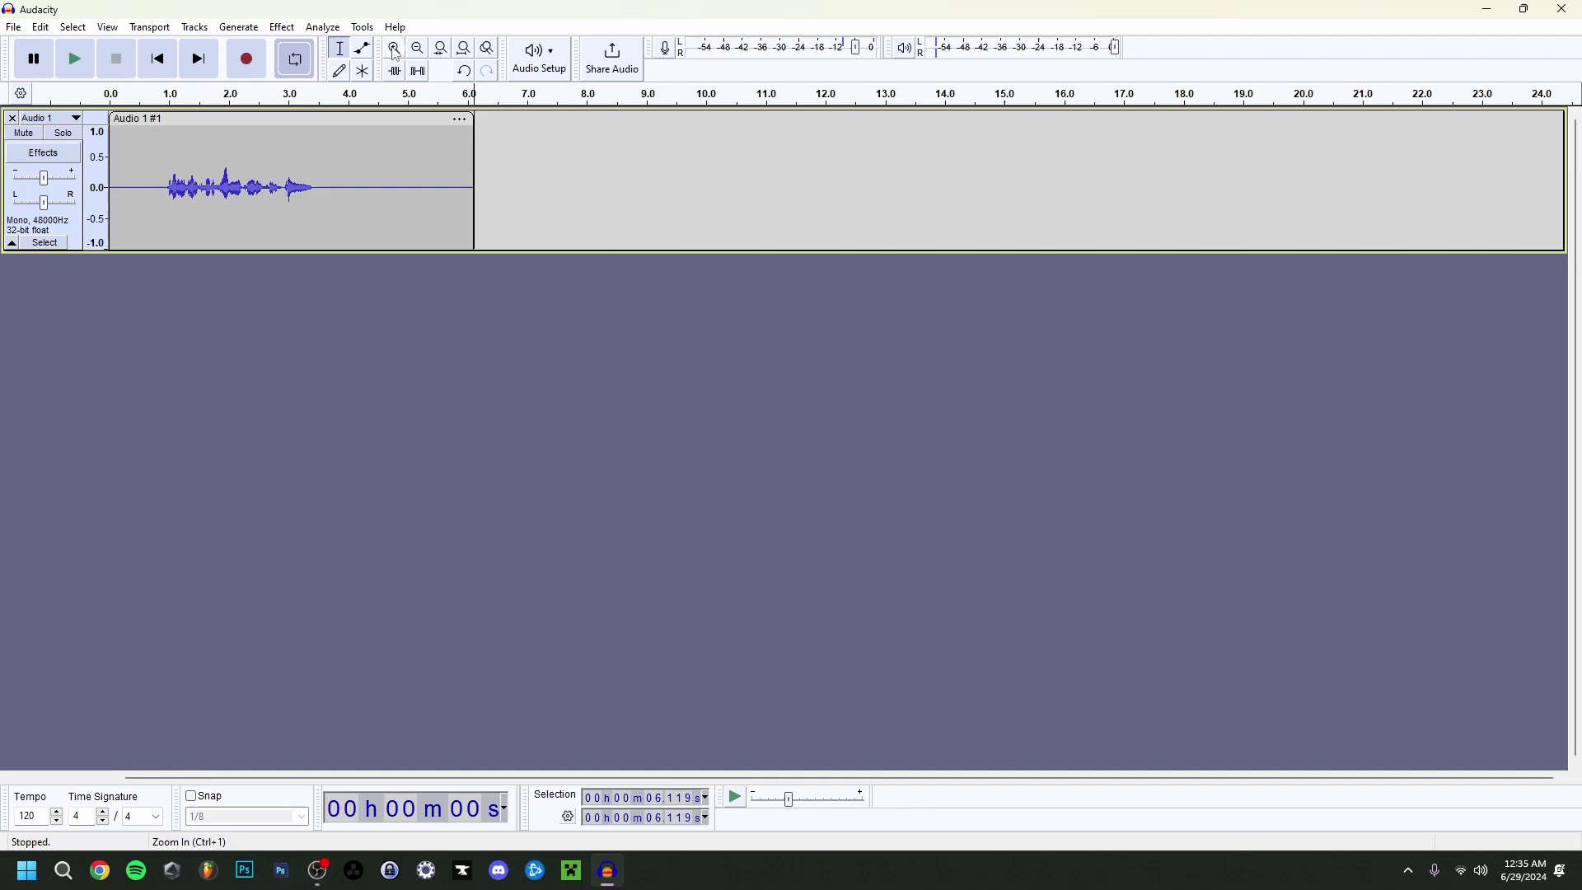
click(396, 51)
click(396, 51)
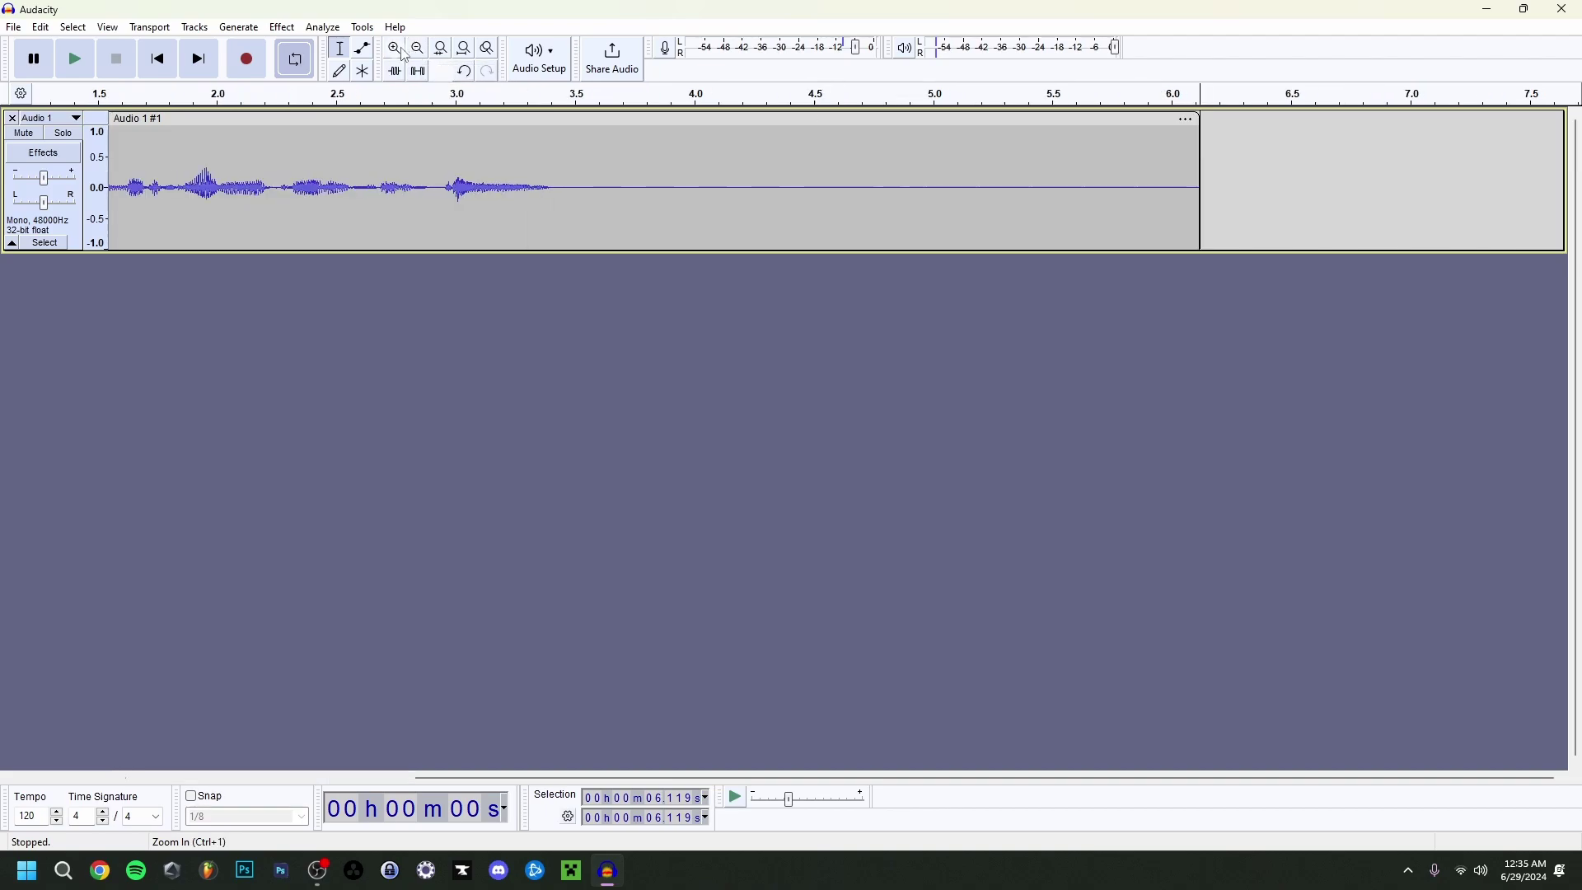
click(397, 52)
click(418, 48)
click(419, 48)
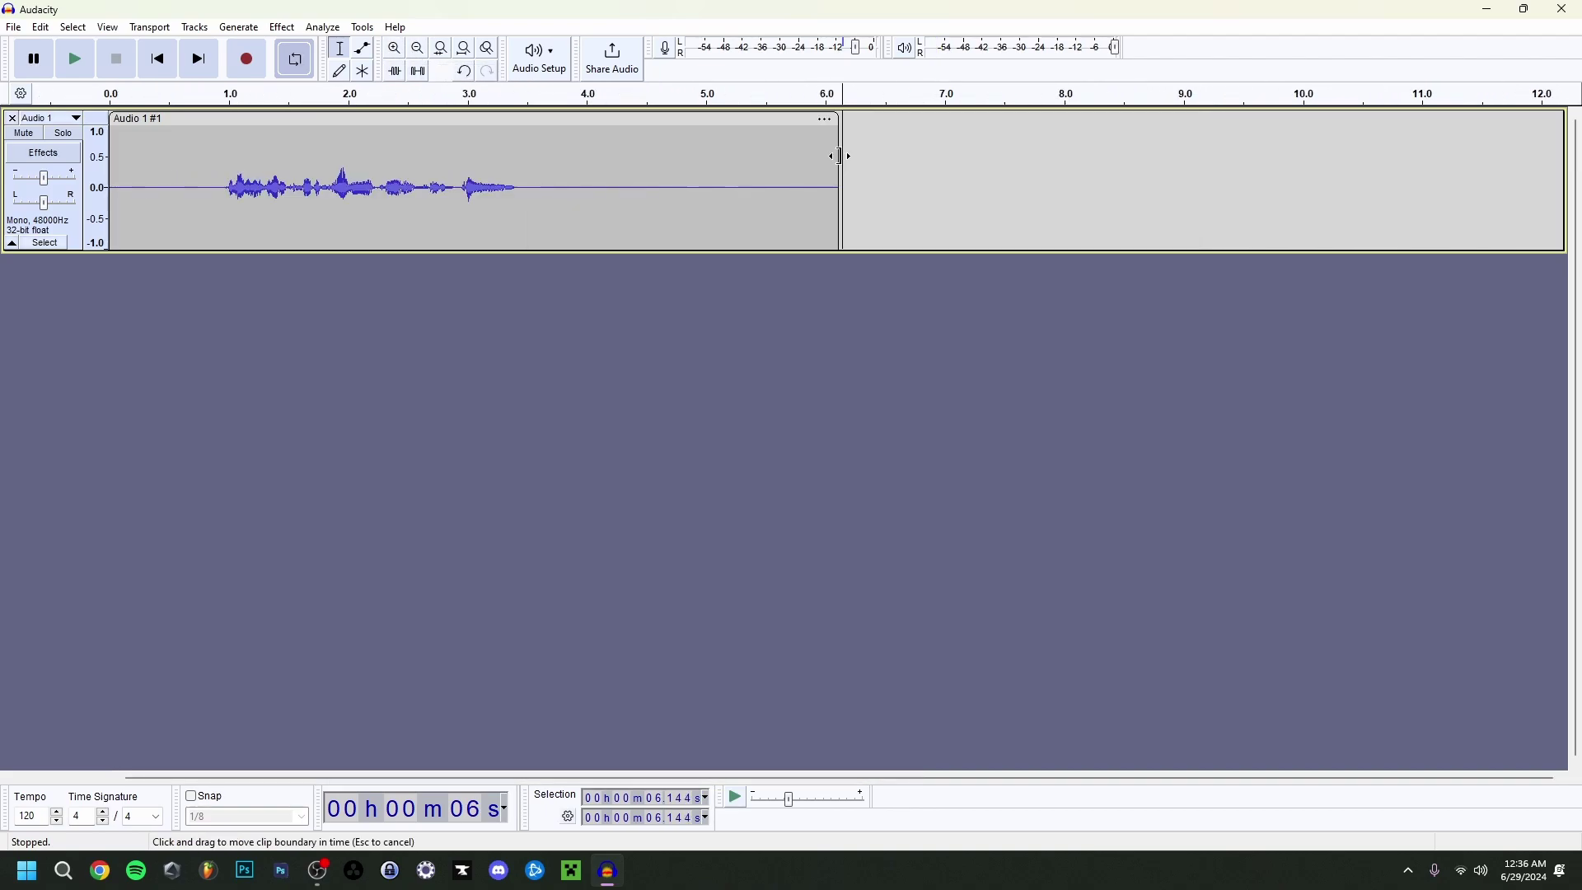
drag(839, 157, 516, 173)
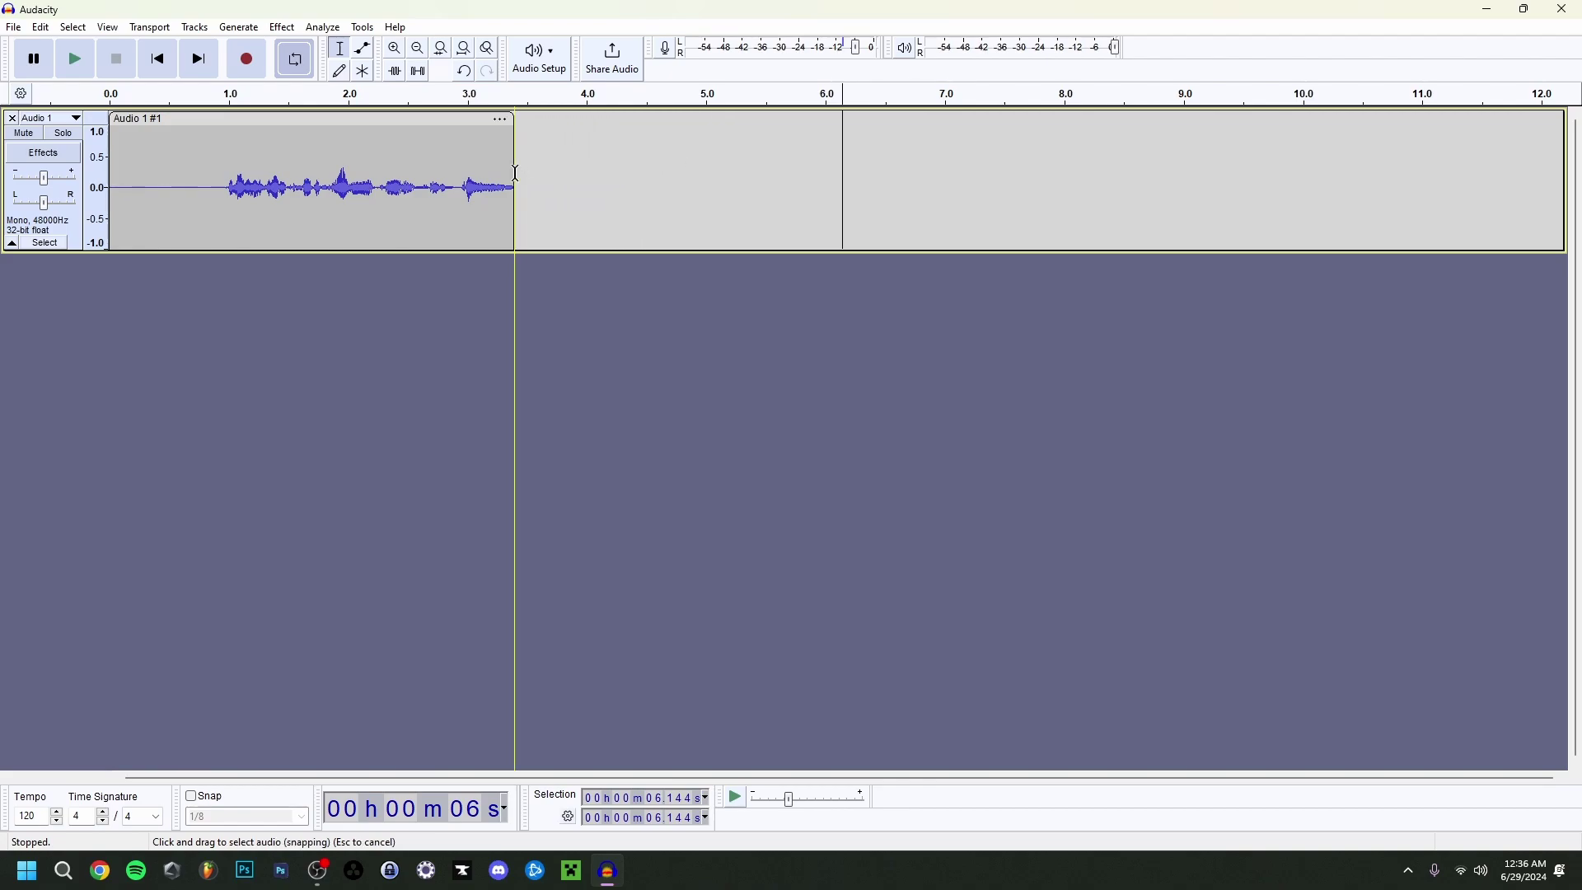
click(394, 94)
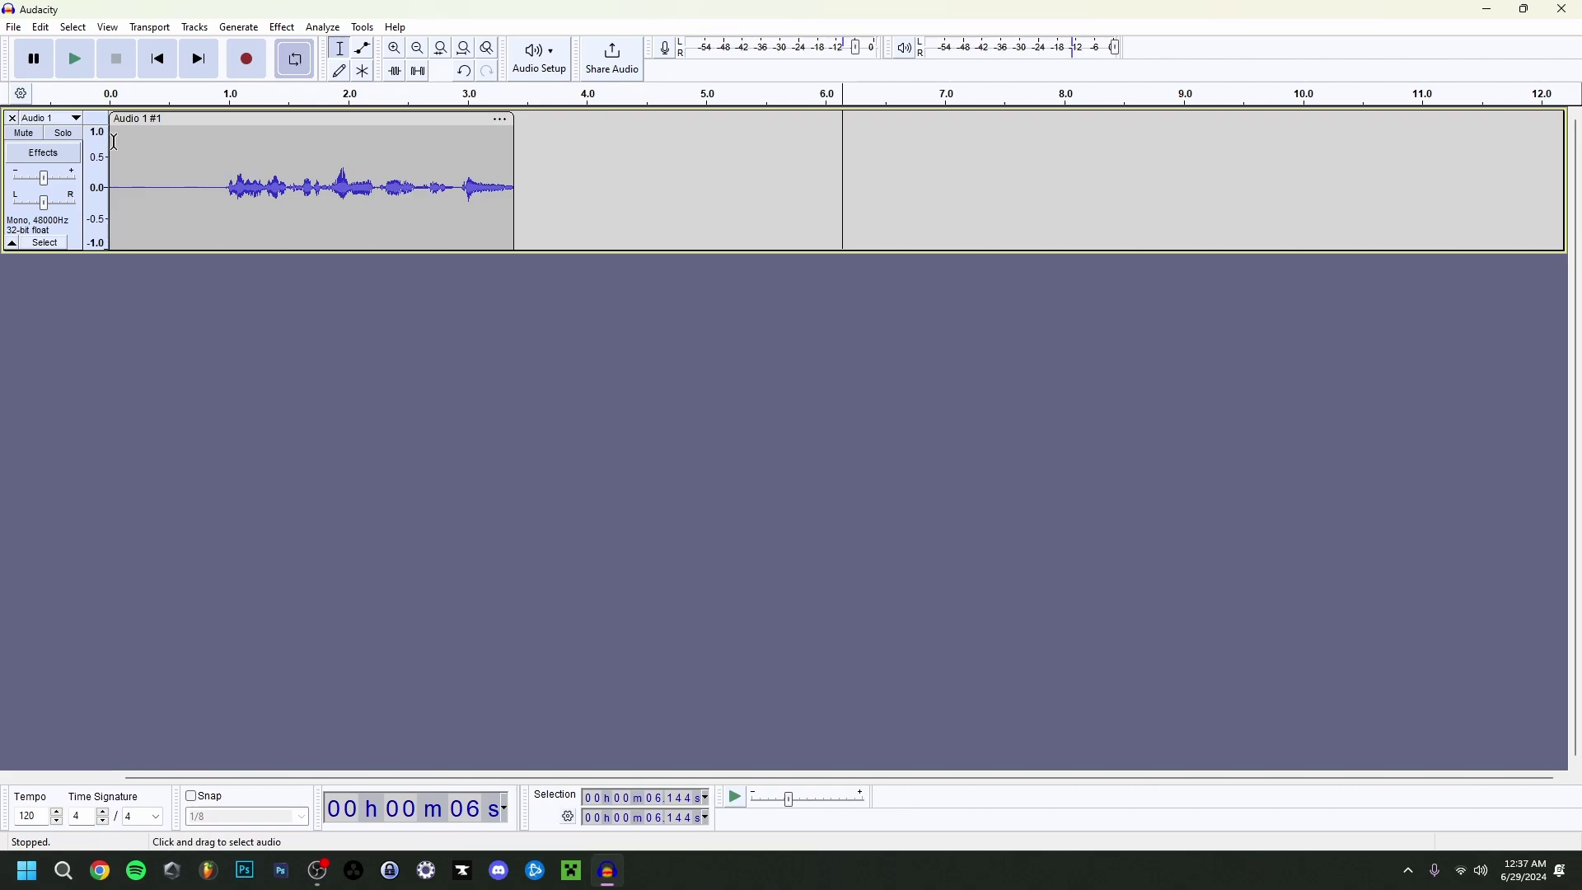
drag(115, 142, 188, 155)
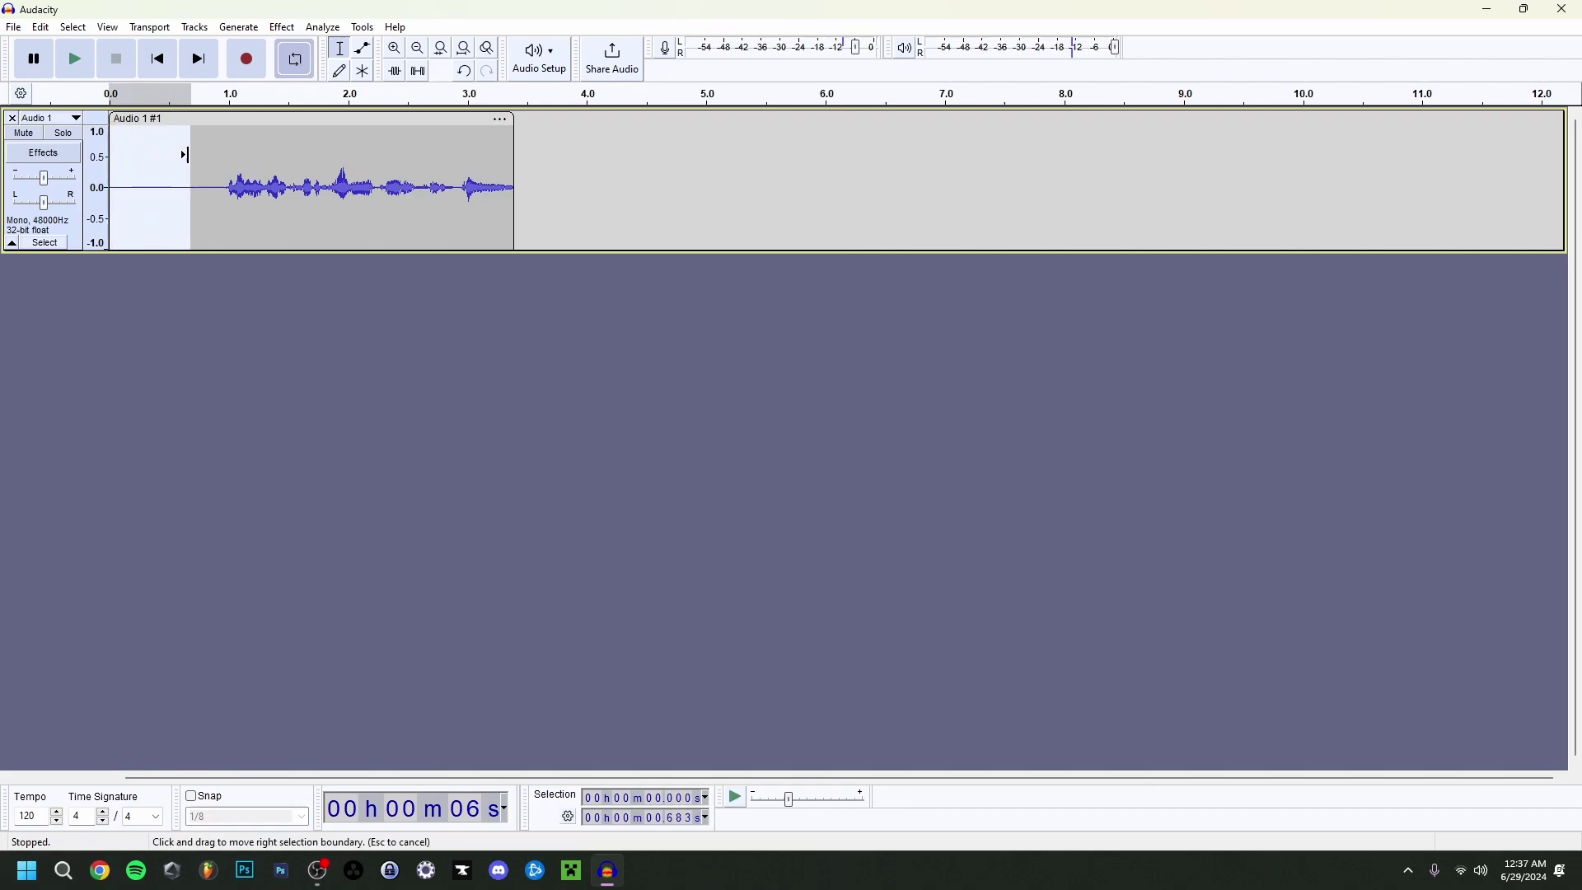
key(Delete)
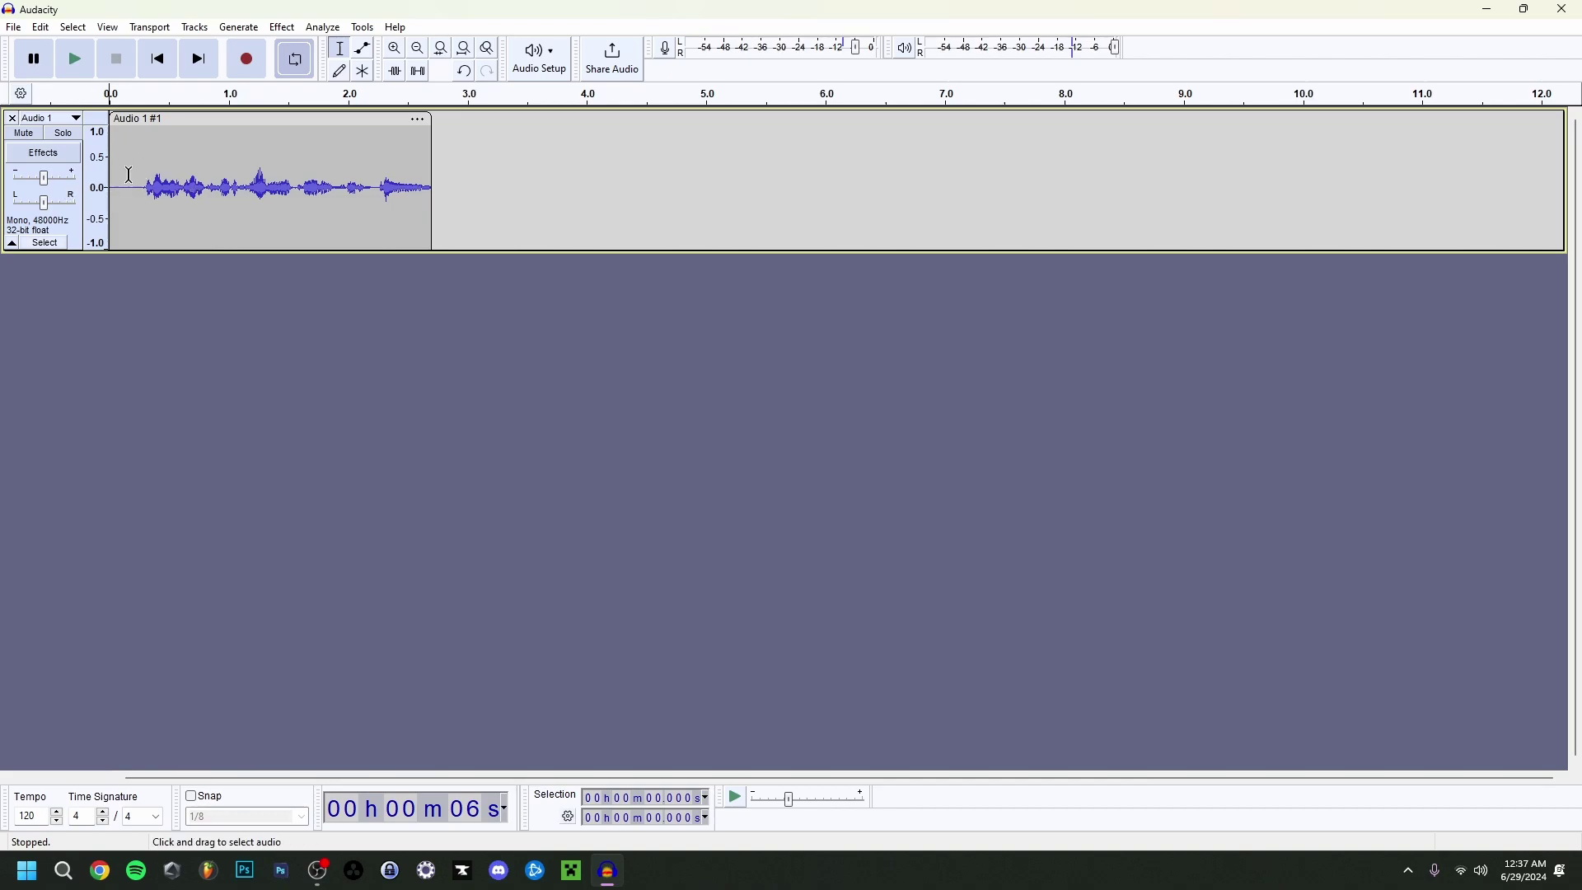
click(466, 72)
click(207, 205)
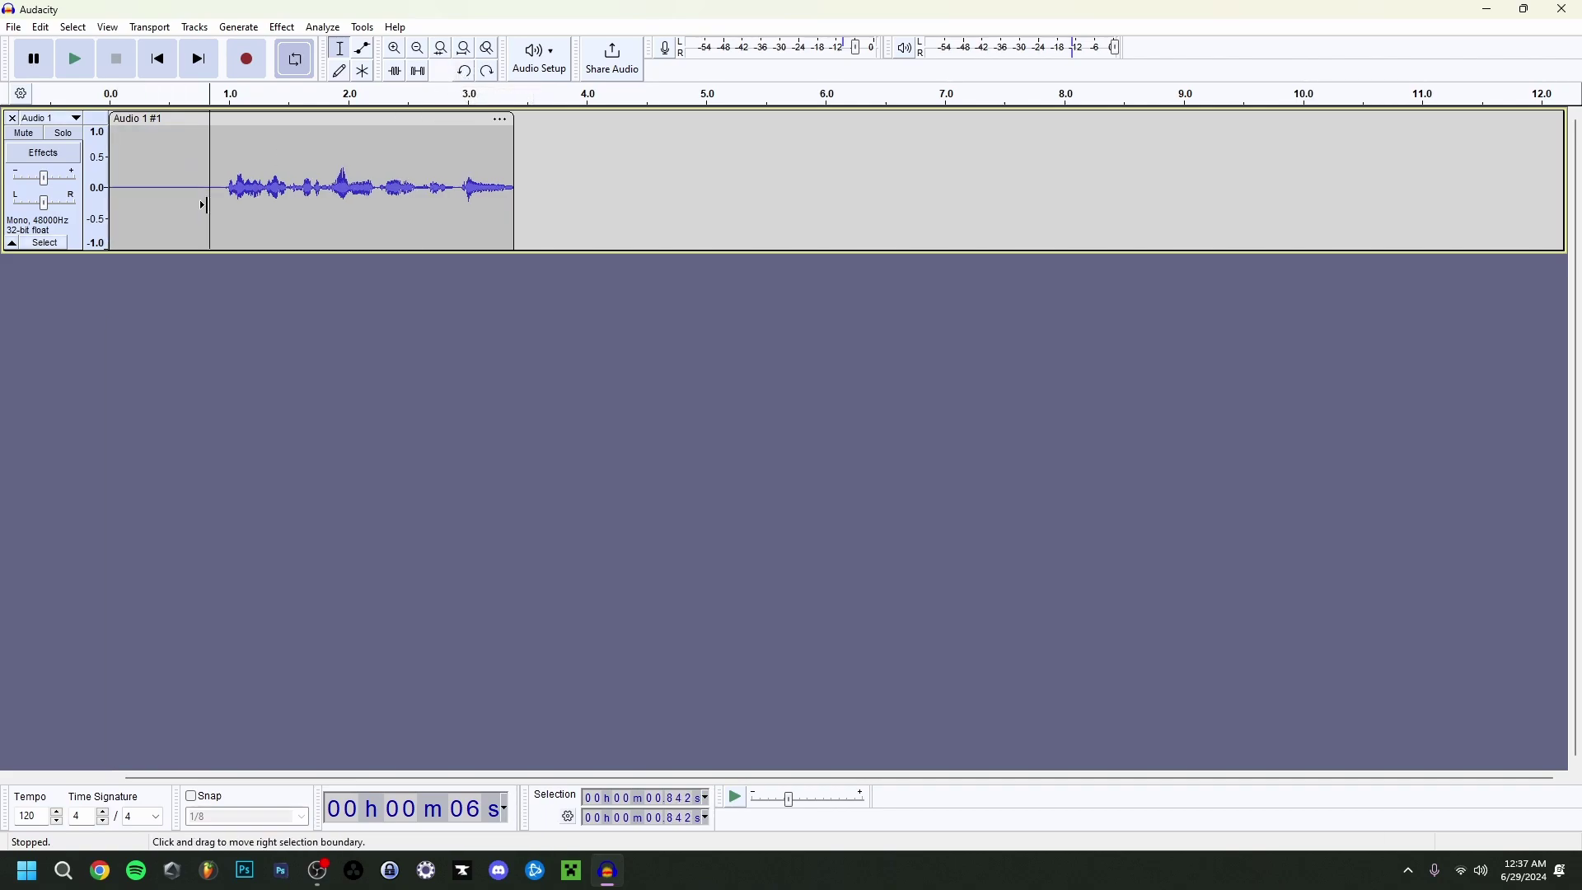
click(215, 129)
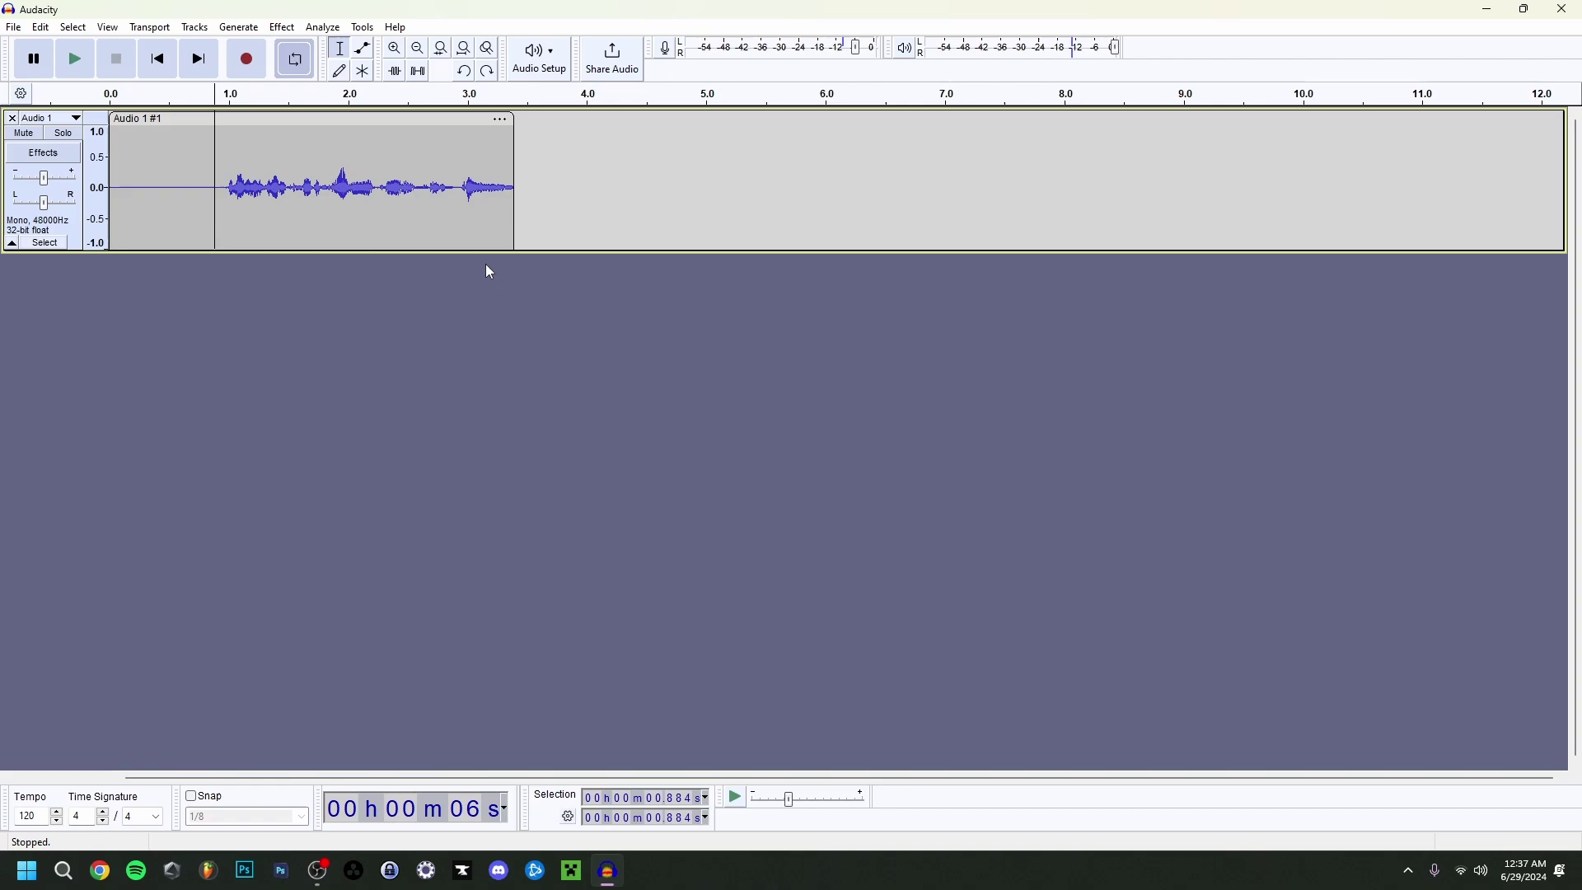
key(space)
key(space)
click(139, 151)
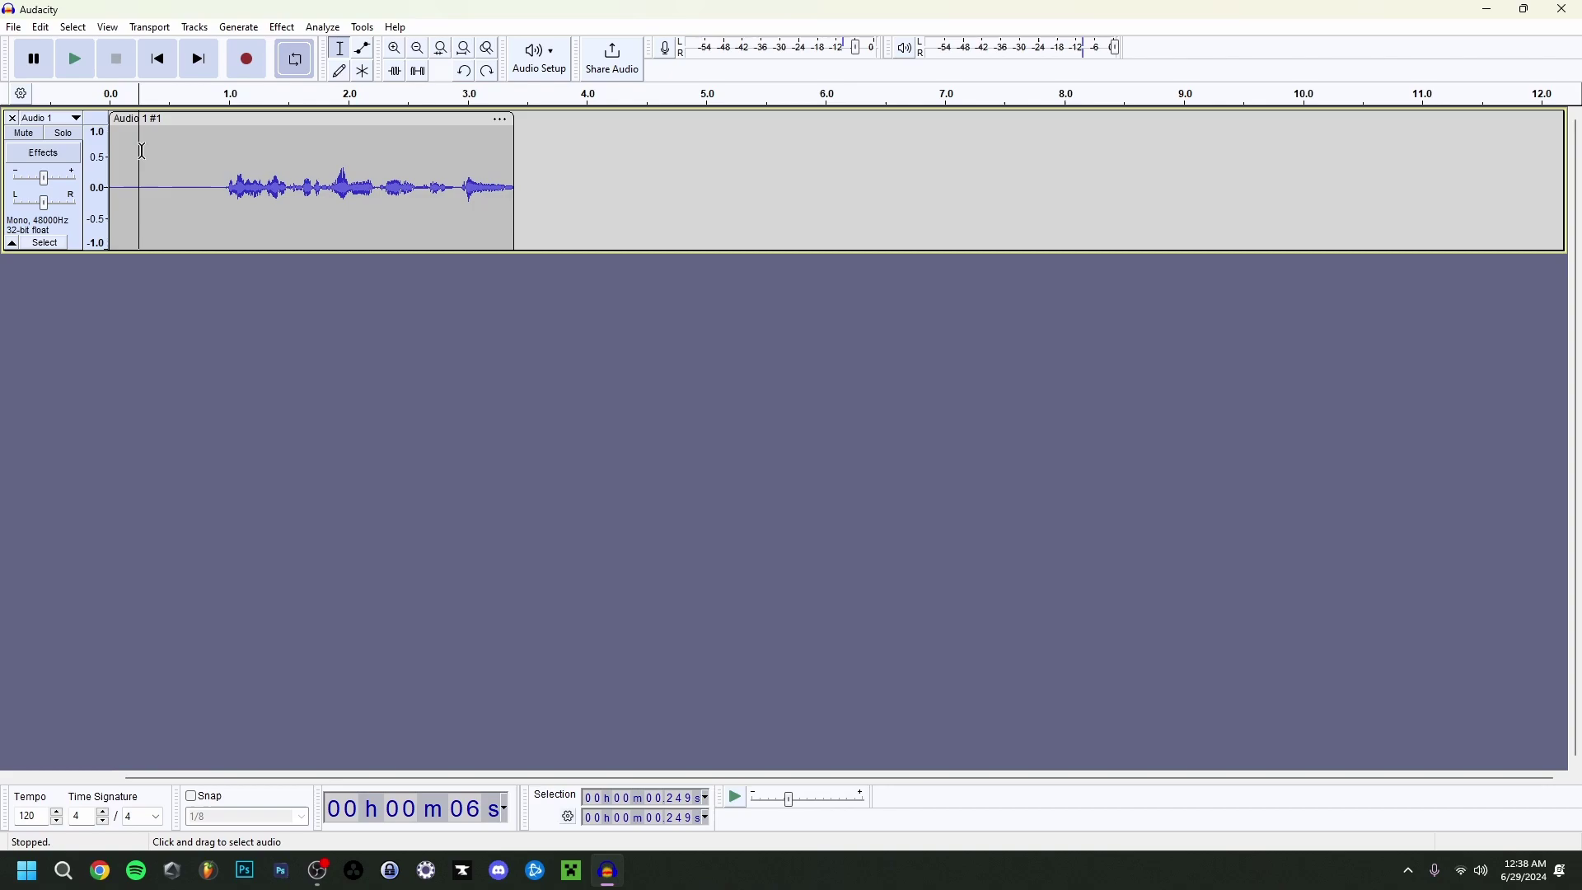
double_click(174, 151)
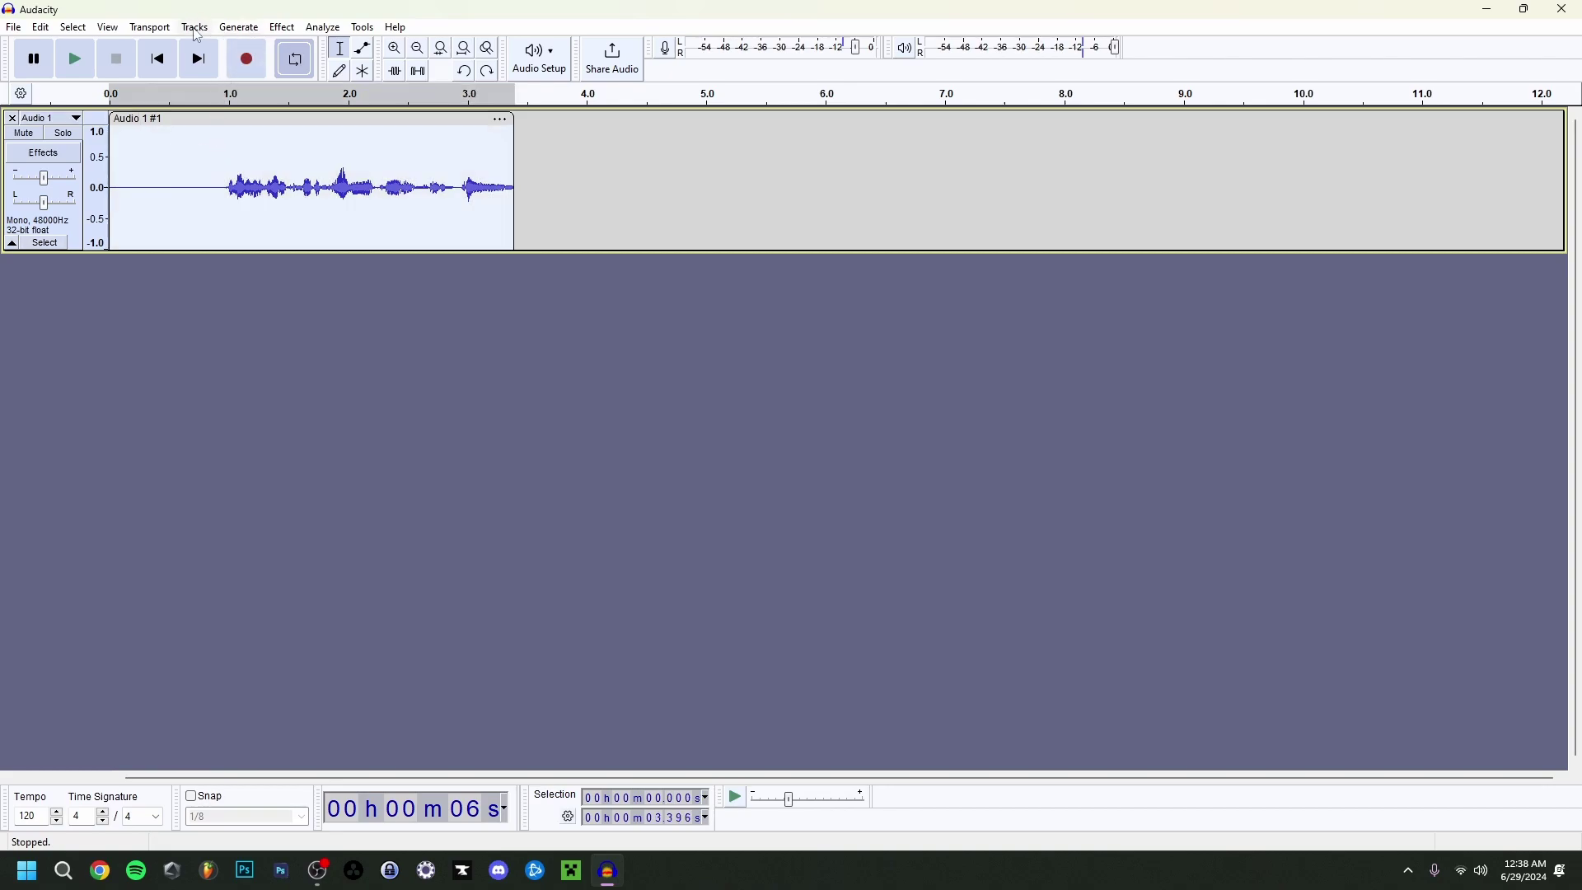
Amplify the whole clip by about 2.6 dB and play it back
click(278, 30)
mouse_move(356, 125)
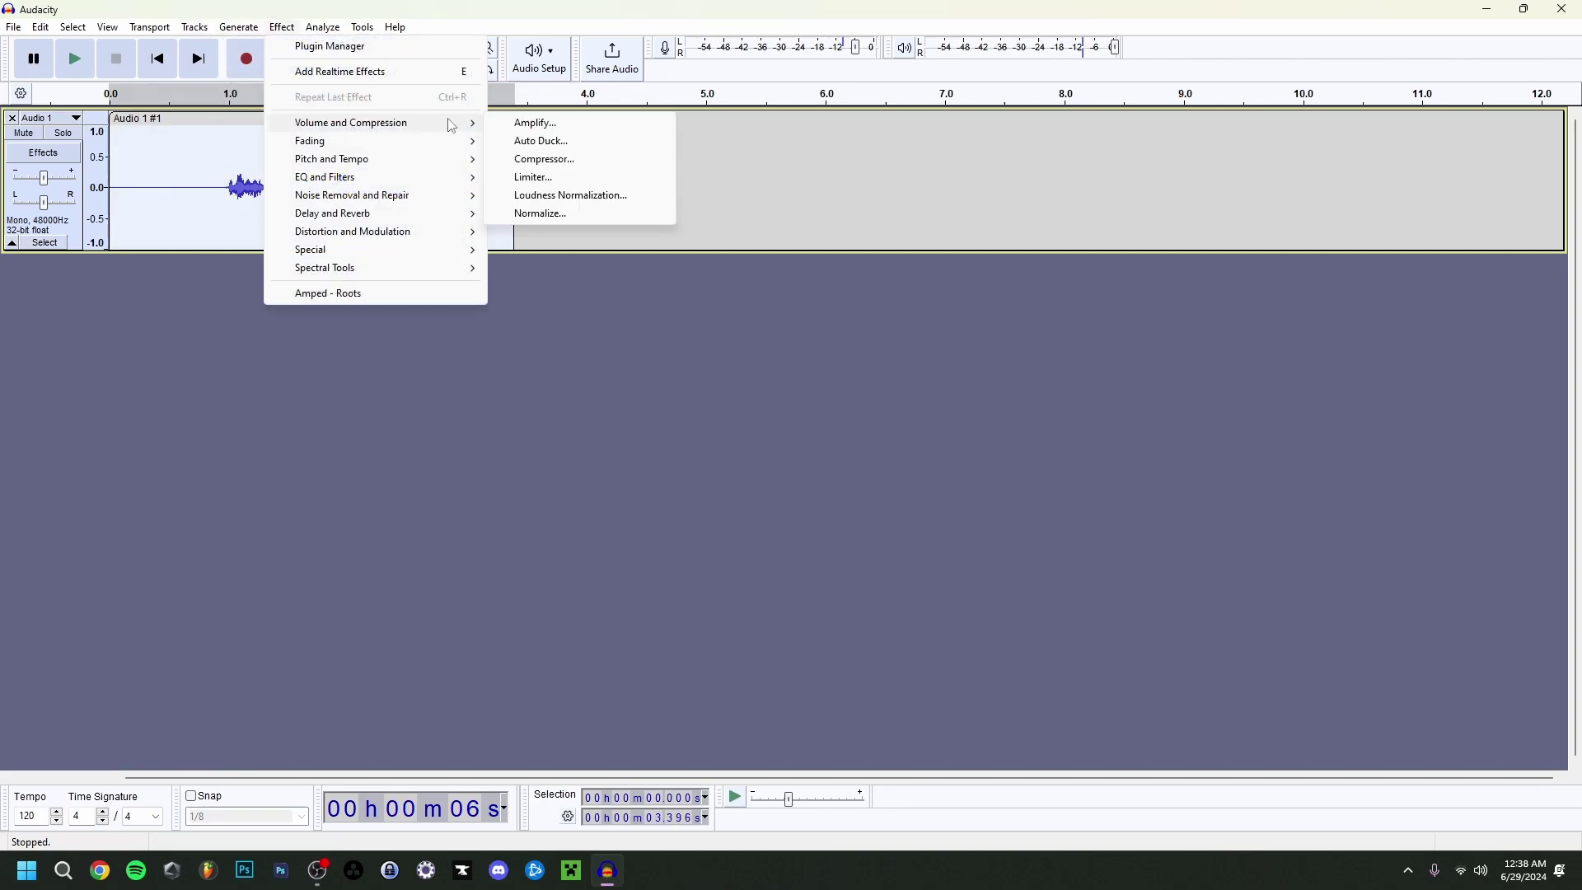
click(536, 124)
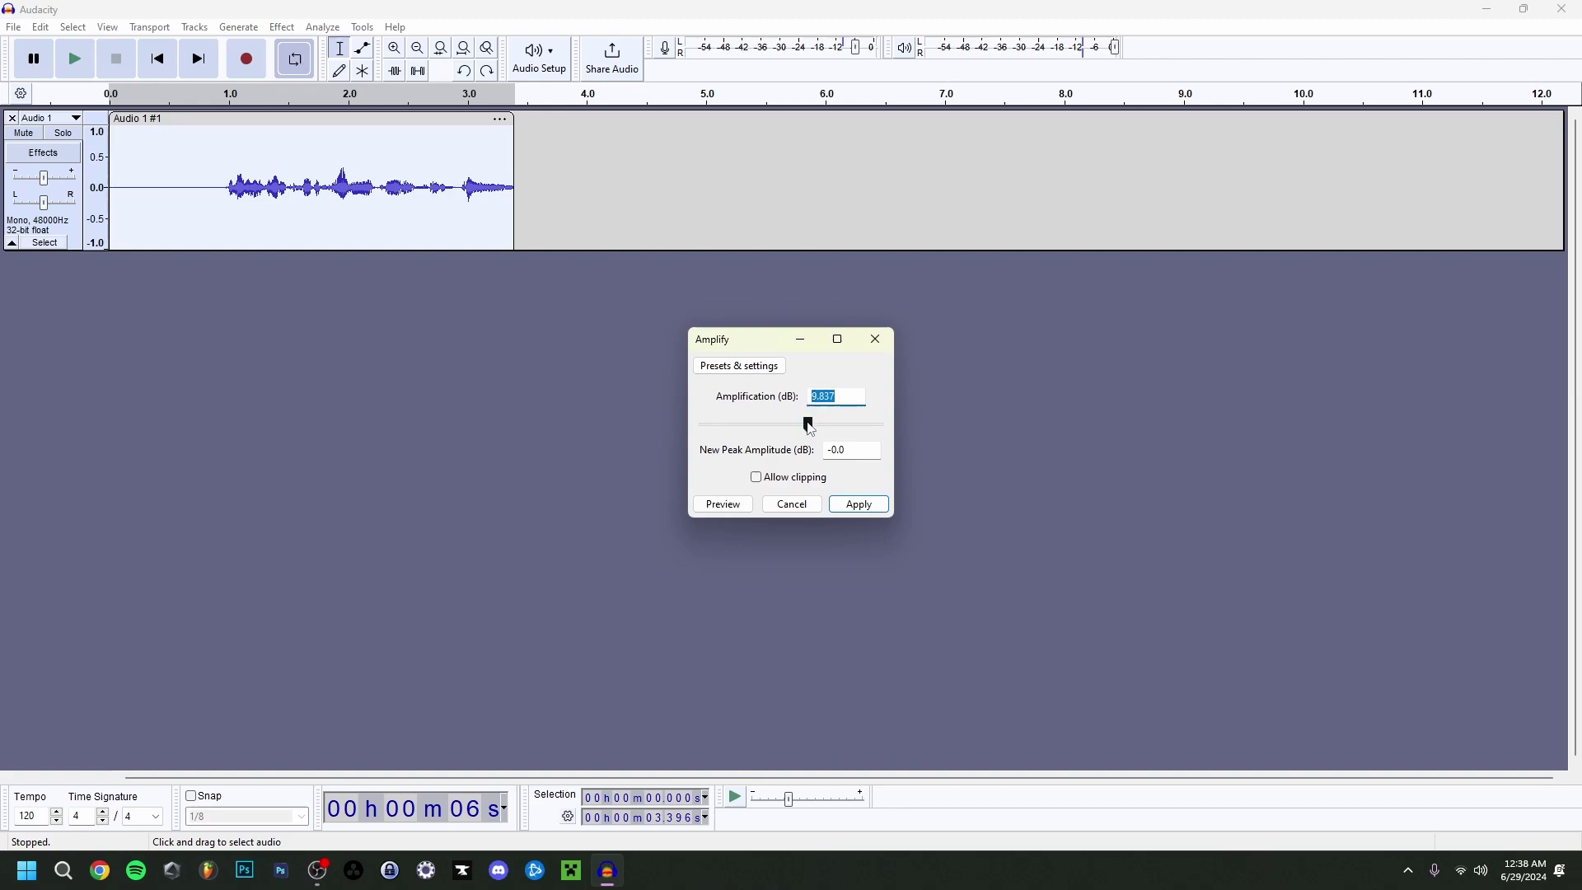
drag(807, 423, 802, 428)
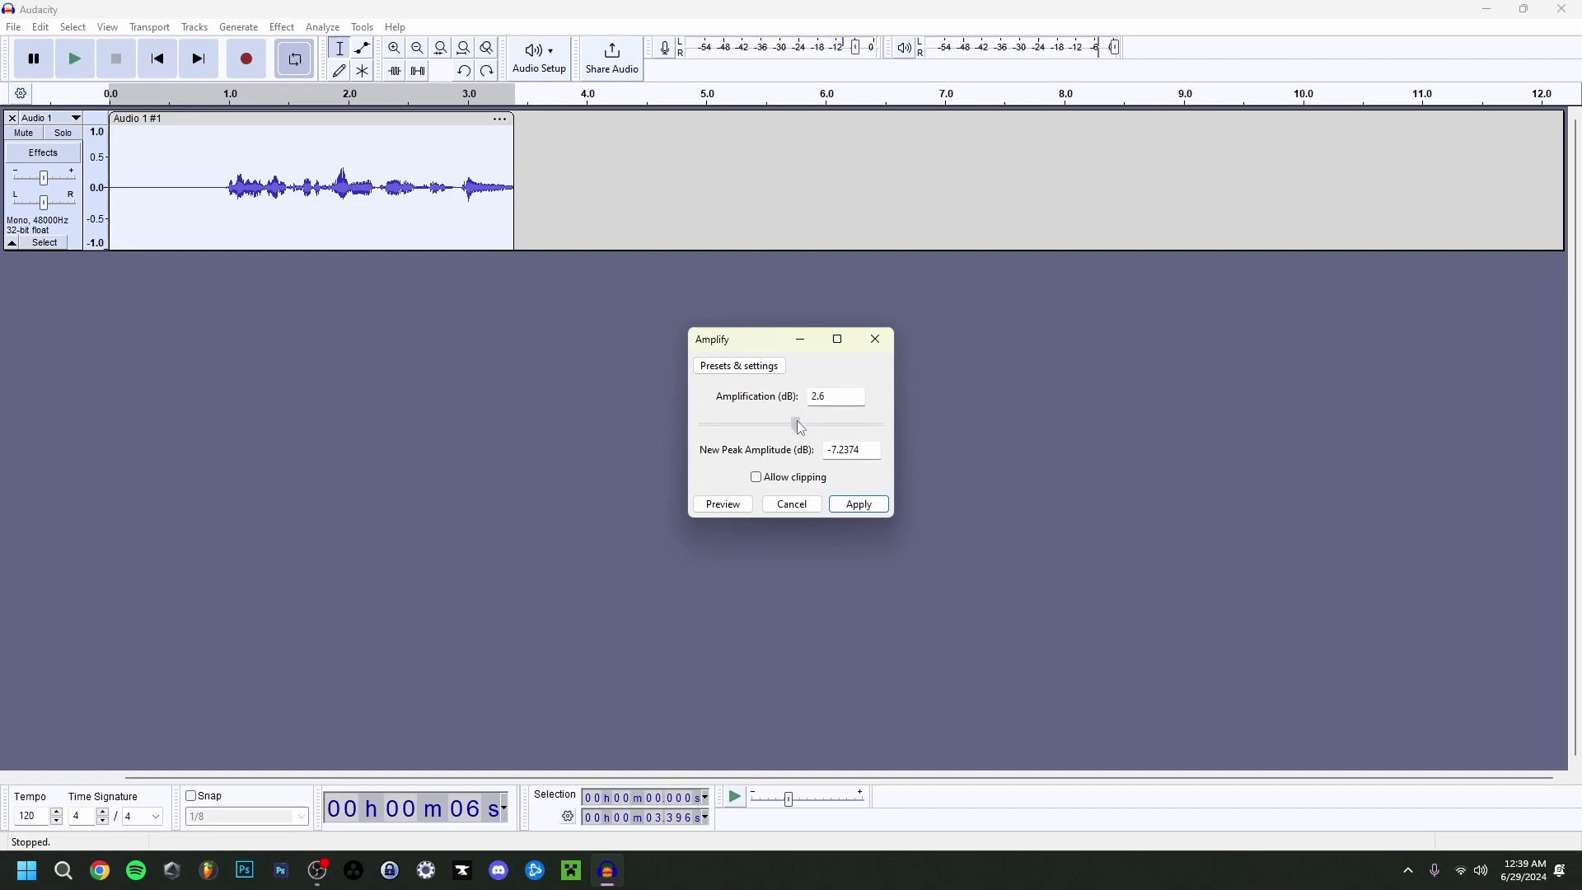
key(Return)
key(space)
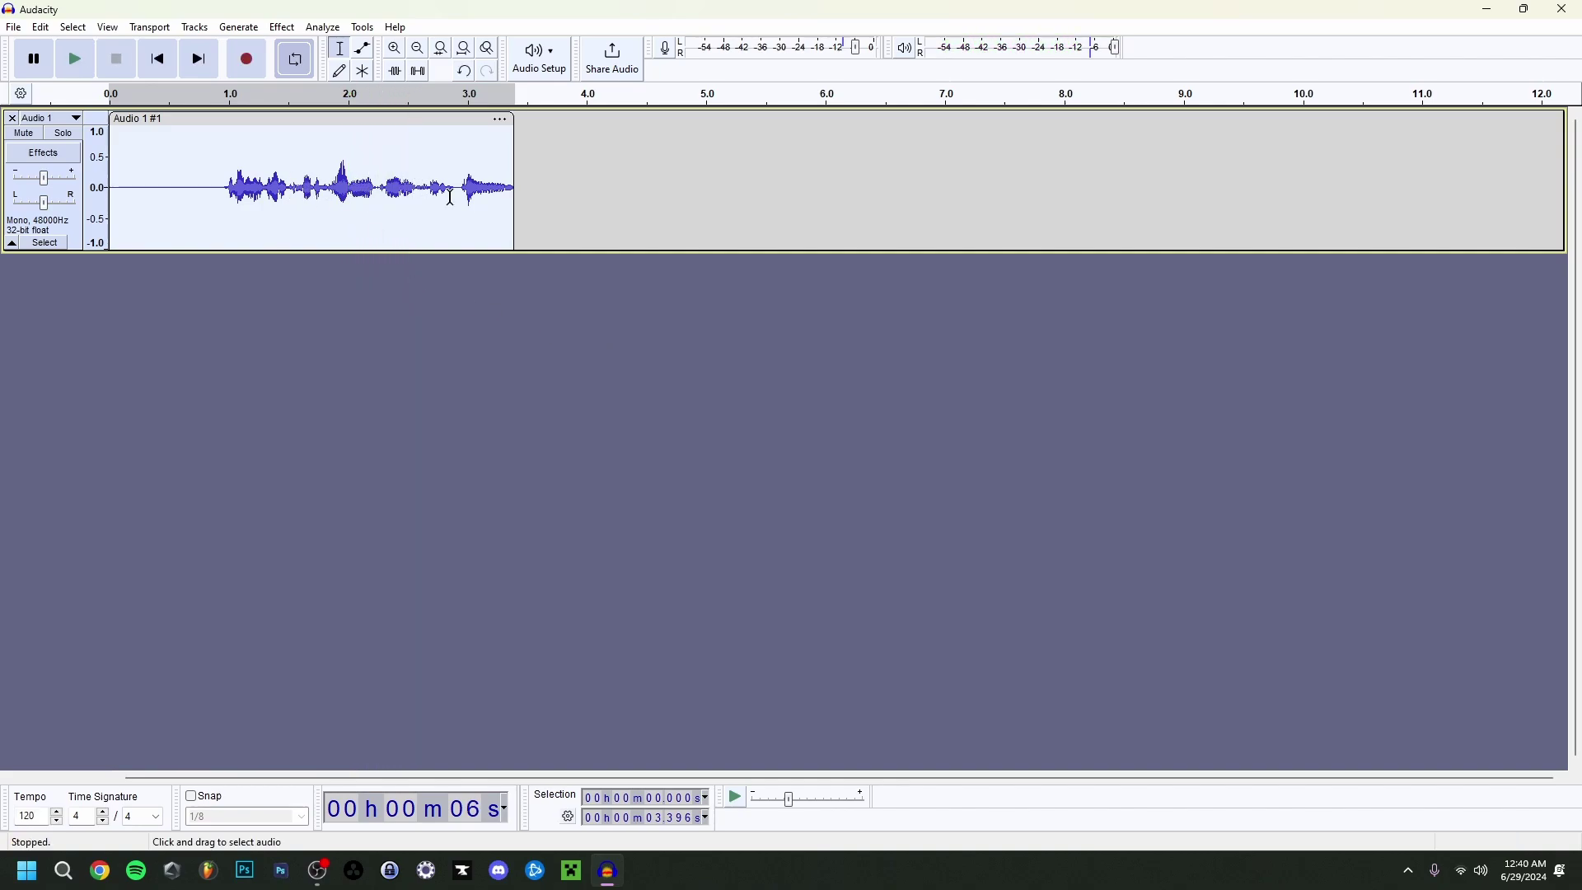
shift+click(221, 173)
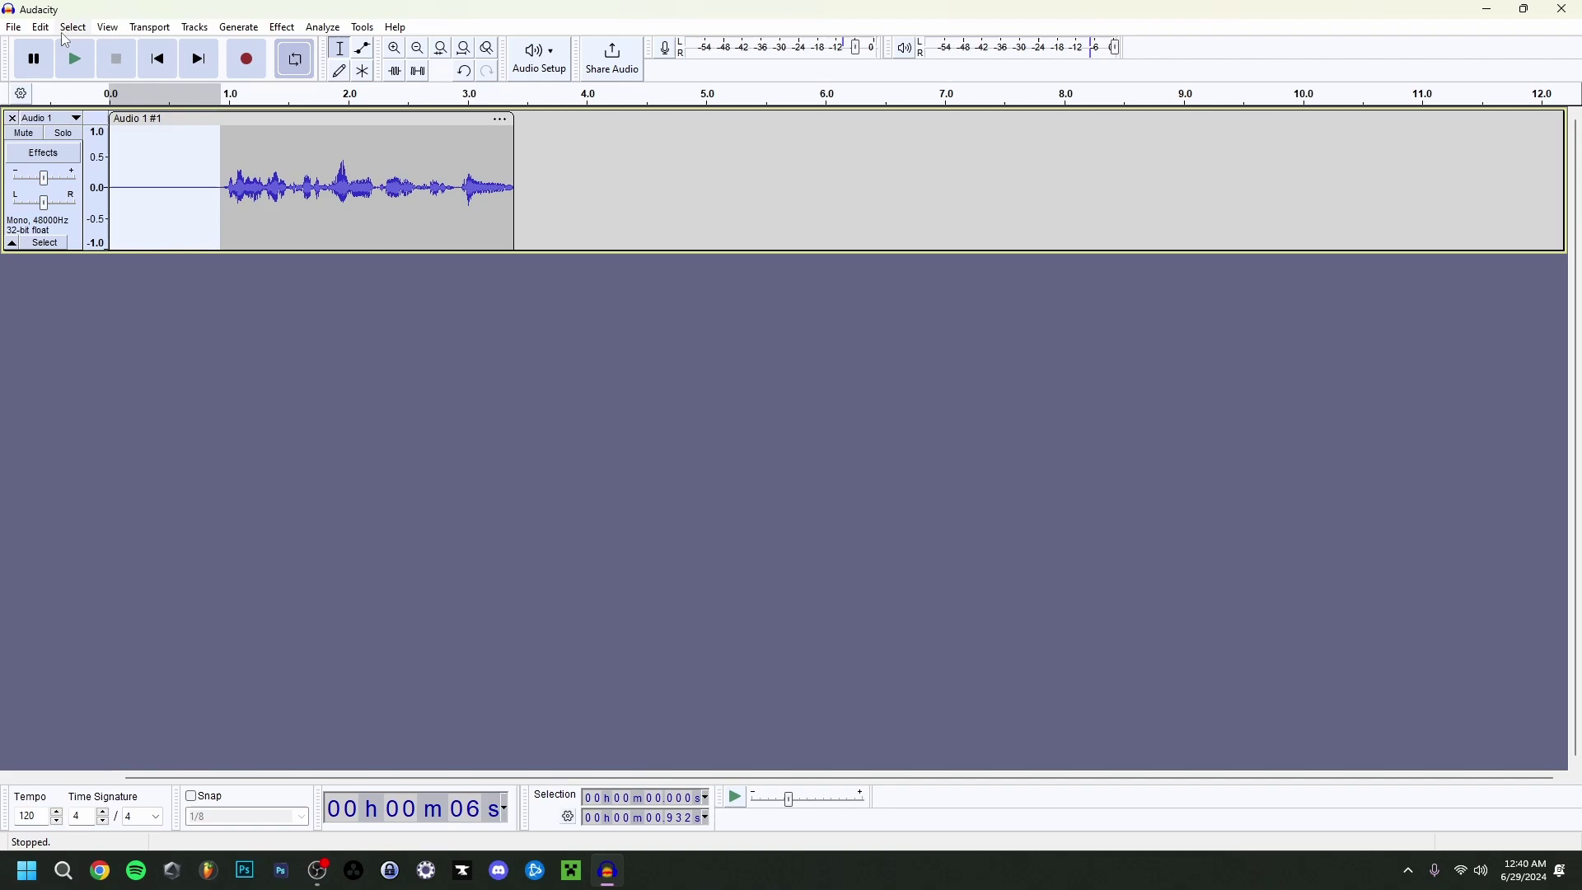
click(41, 28)
mouse_move(82, 214)
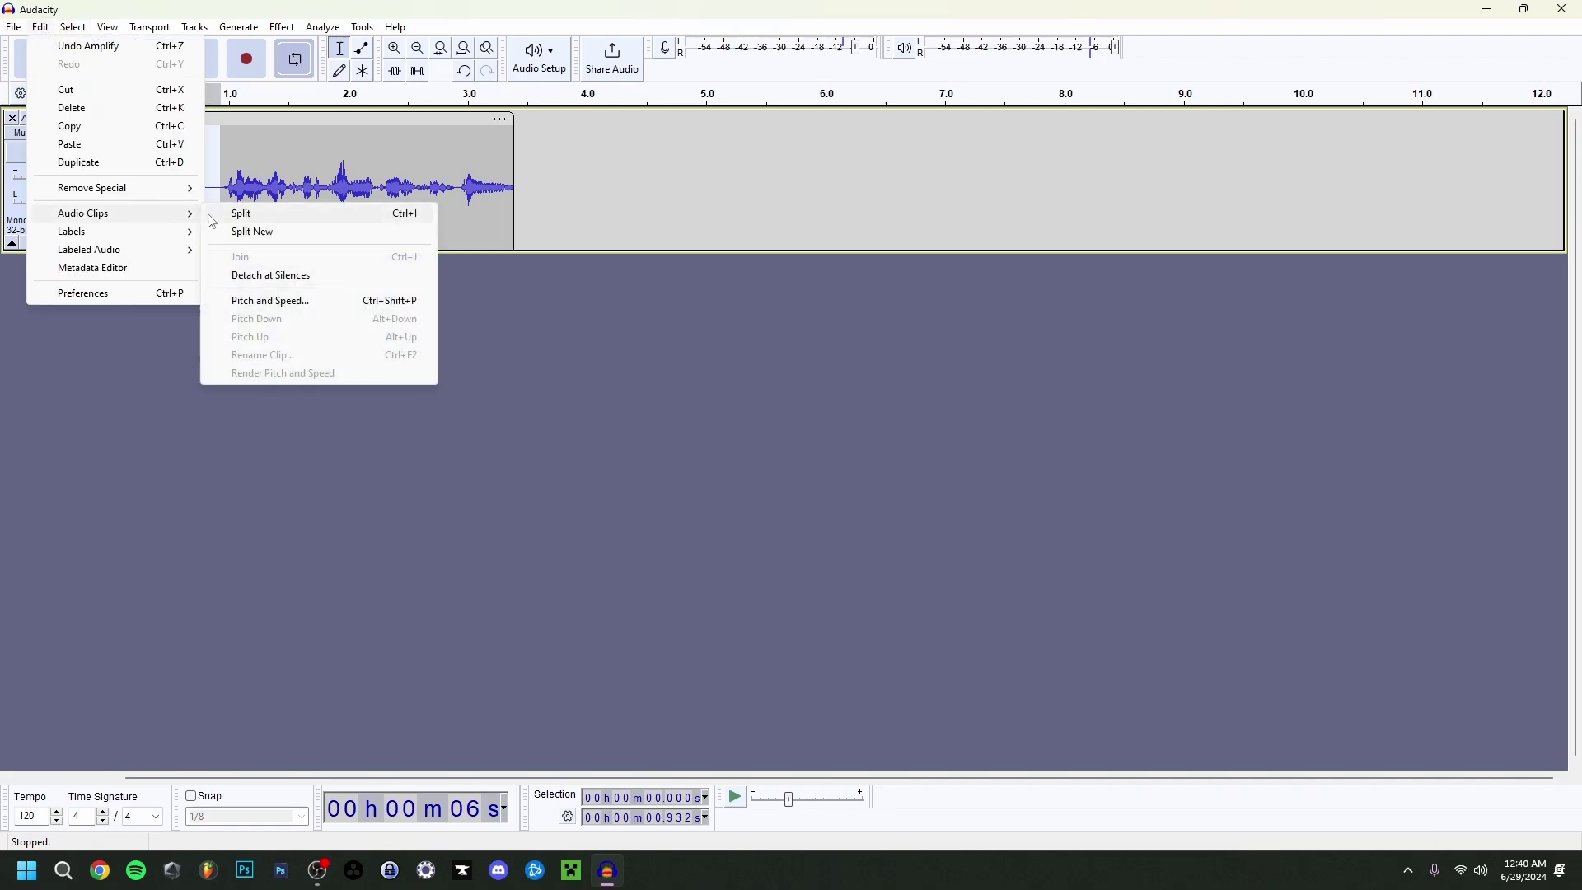
click(239, 213)
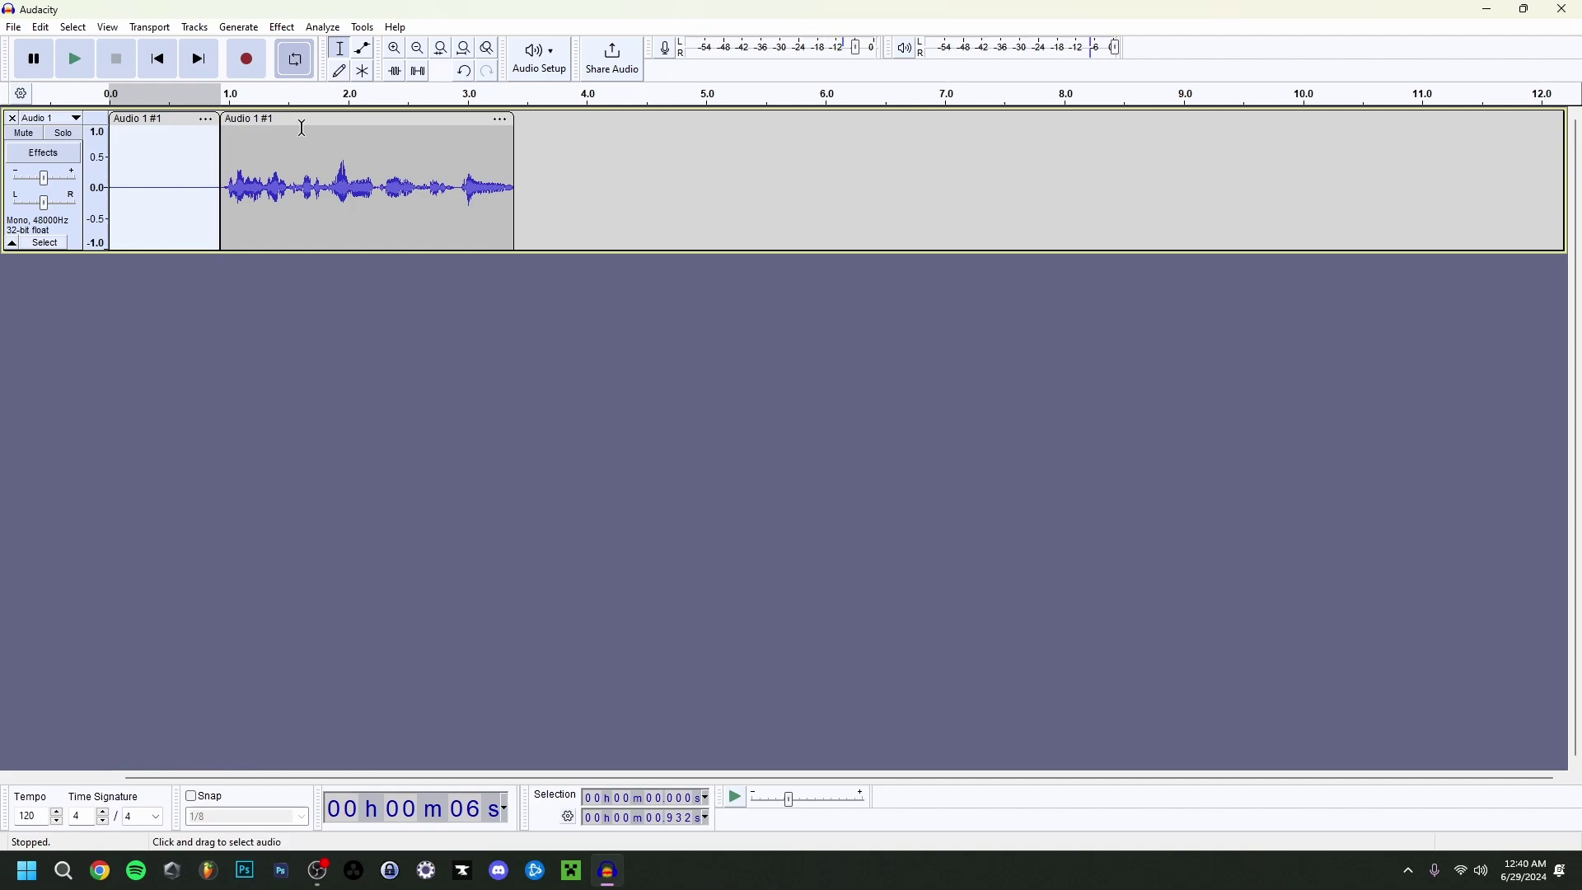
drag(310, 130, 379, 130)
key(ctrl+z)
key(ctrl+z)
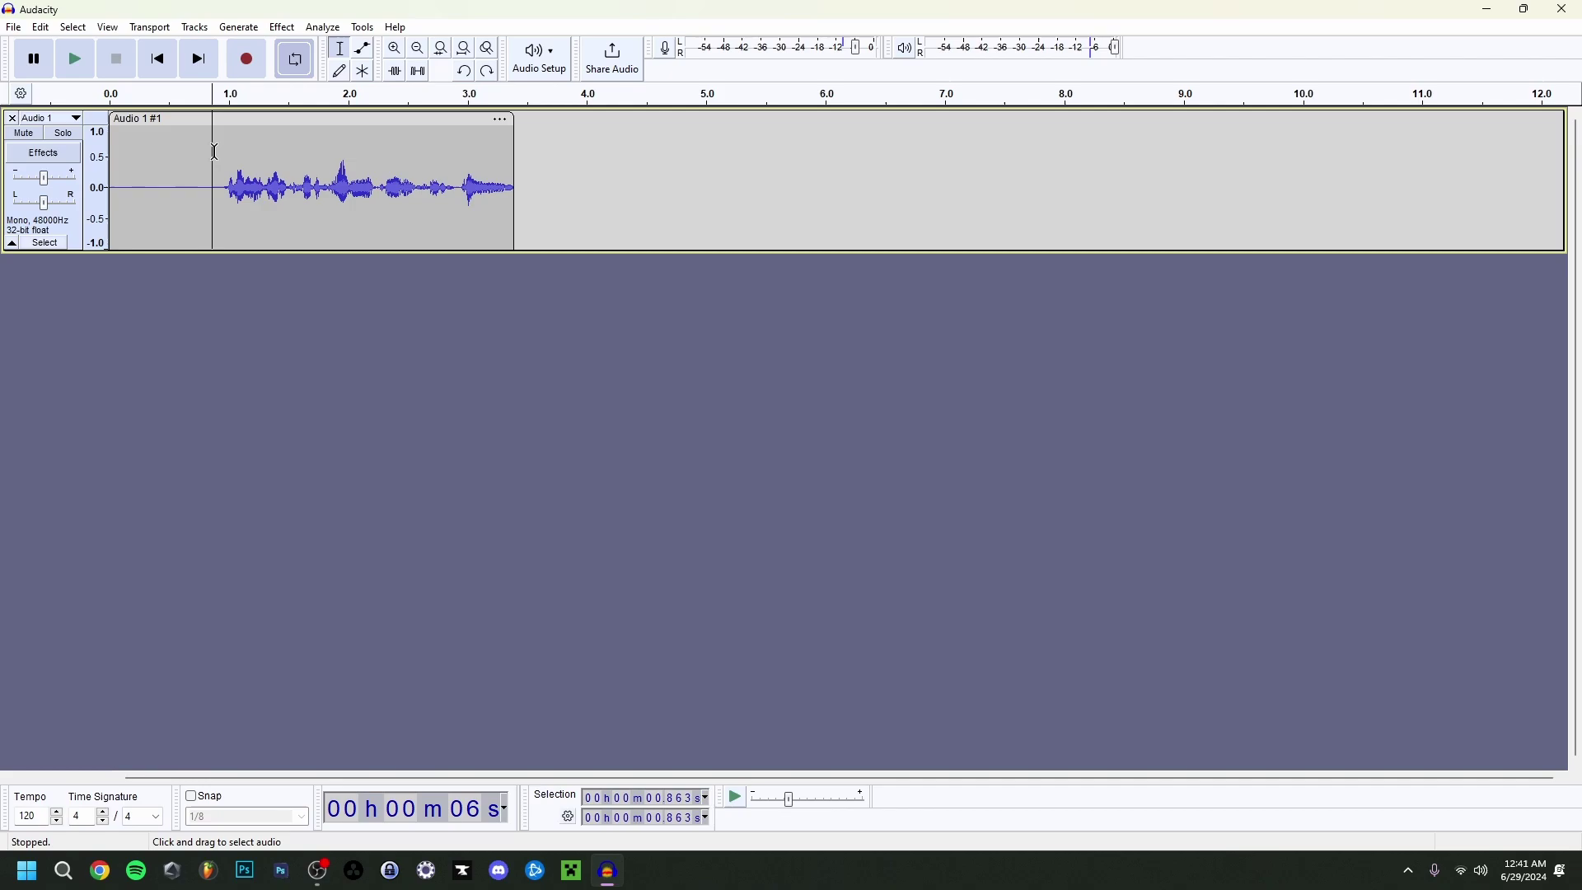
Select the silent first 0.863 s and capture it as the Noise Reduction profile
drag(205, 146, 105, 152)
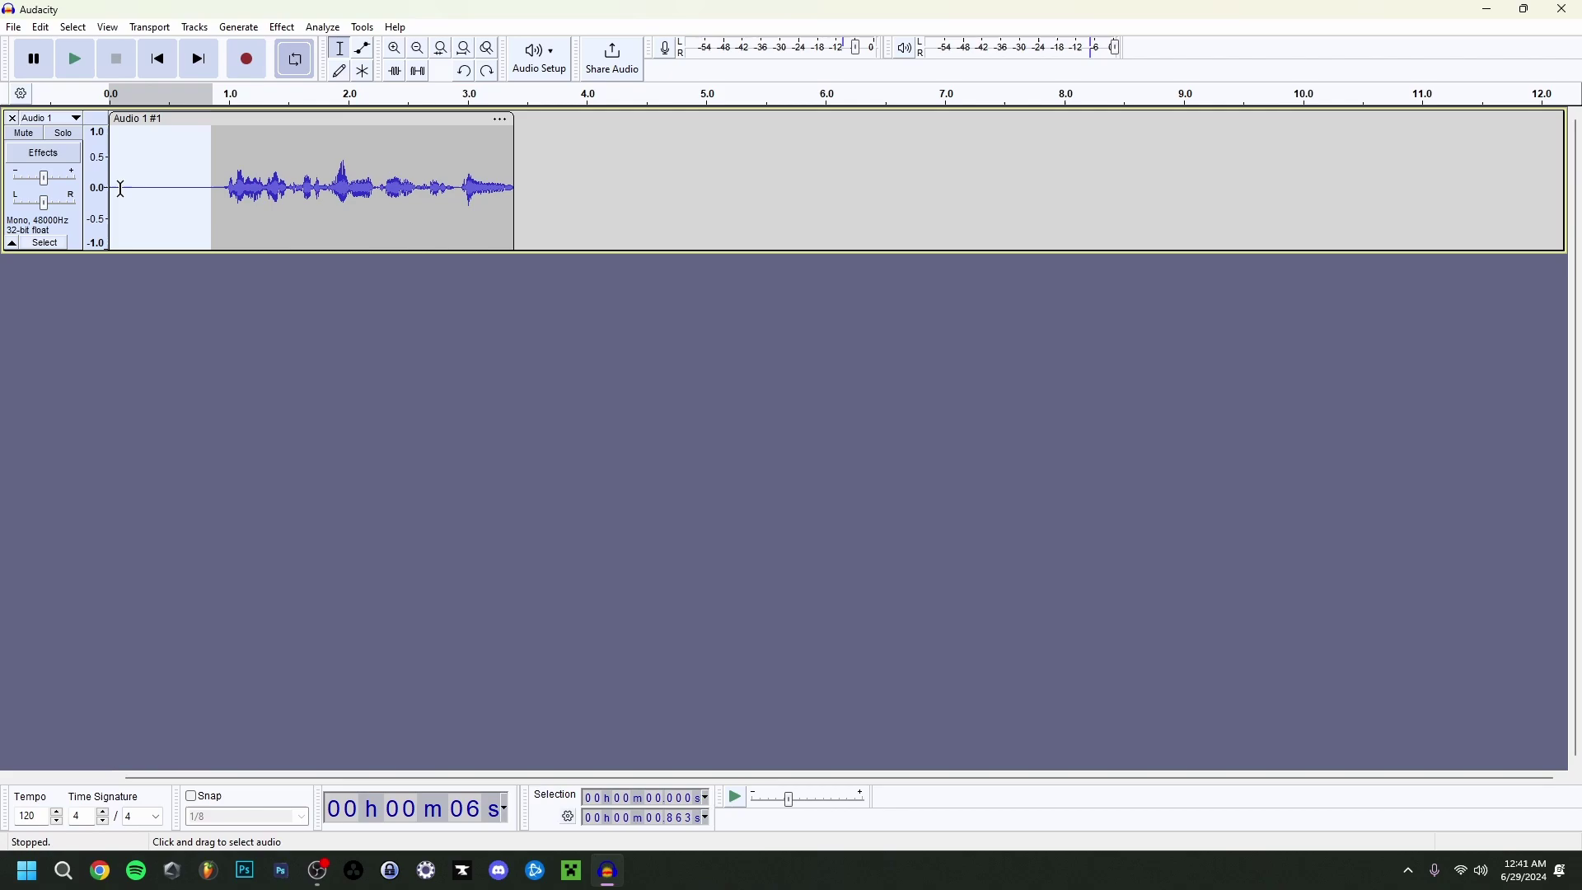
click(279, 29)
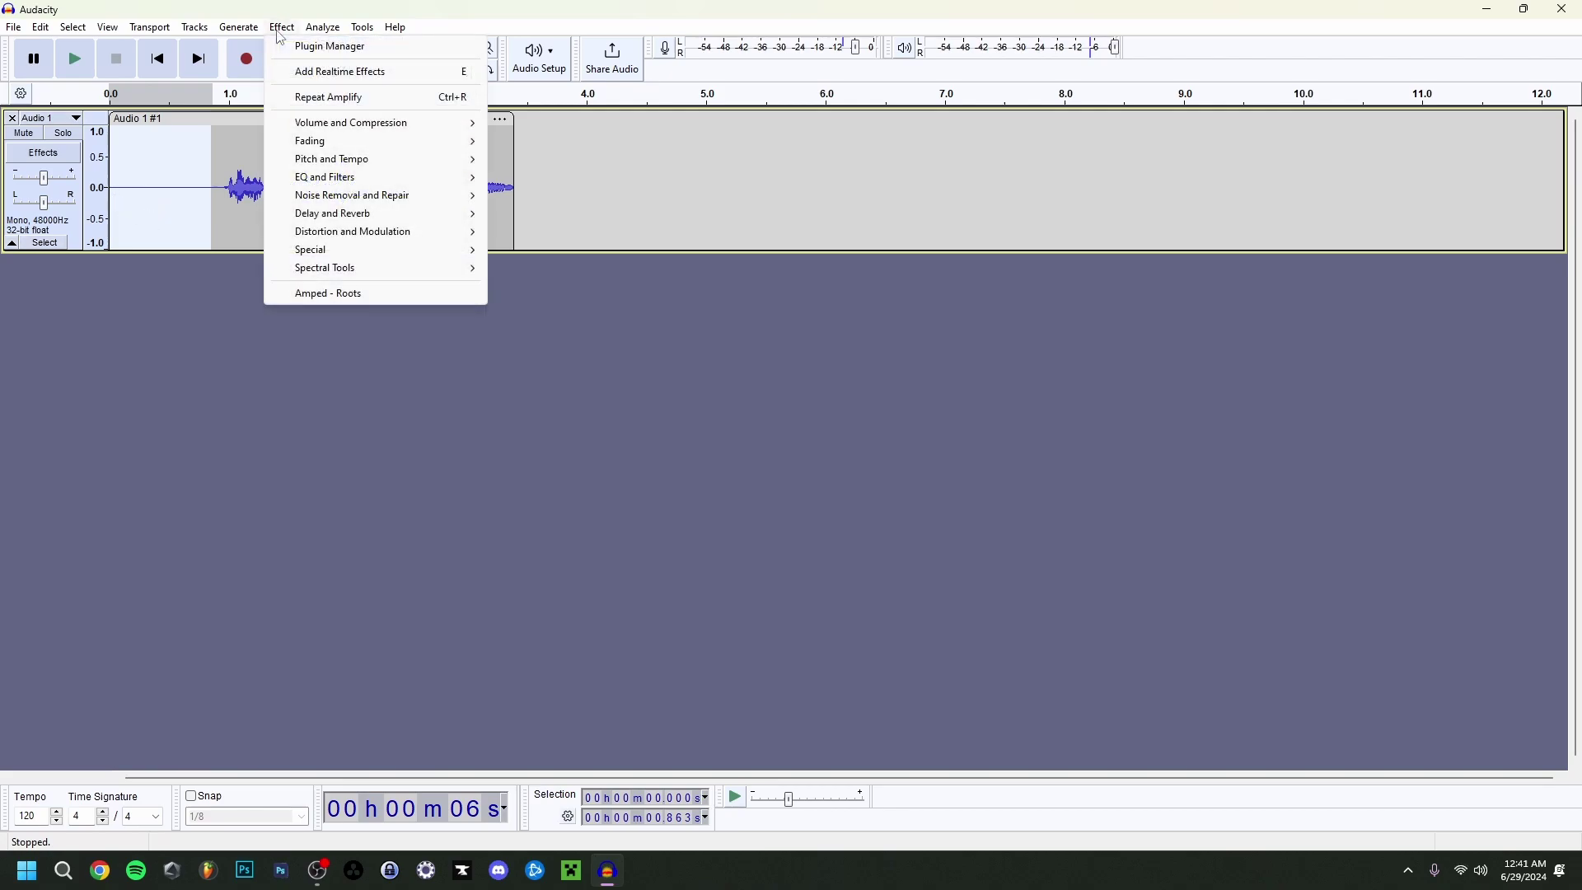
mouse_move(355, 201)
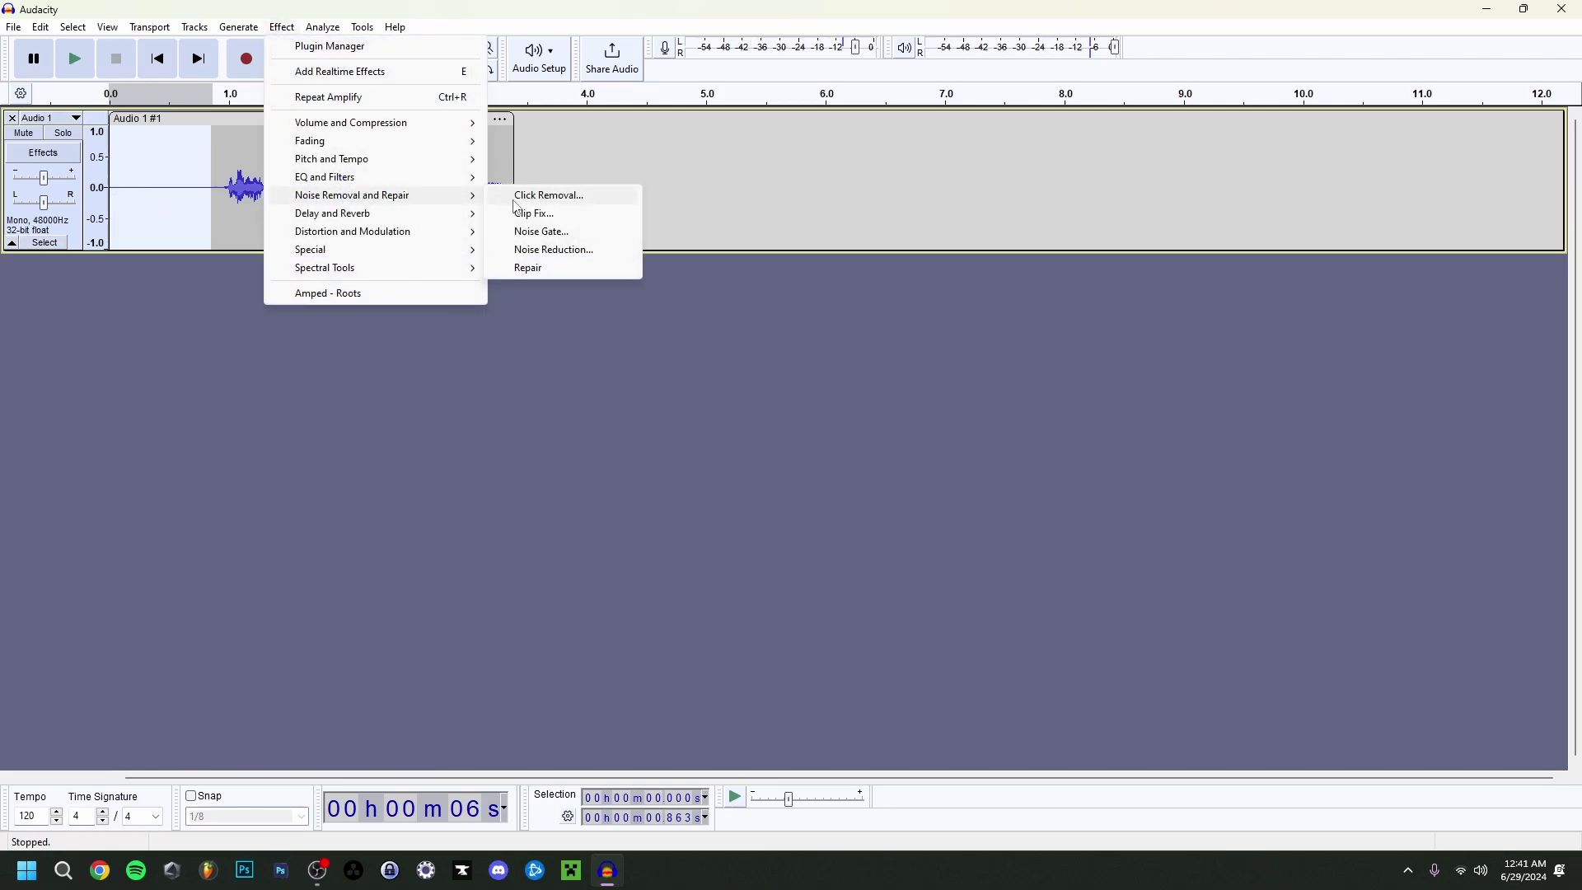
click(571, 262)
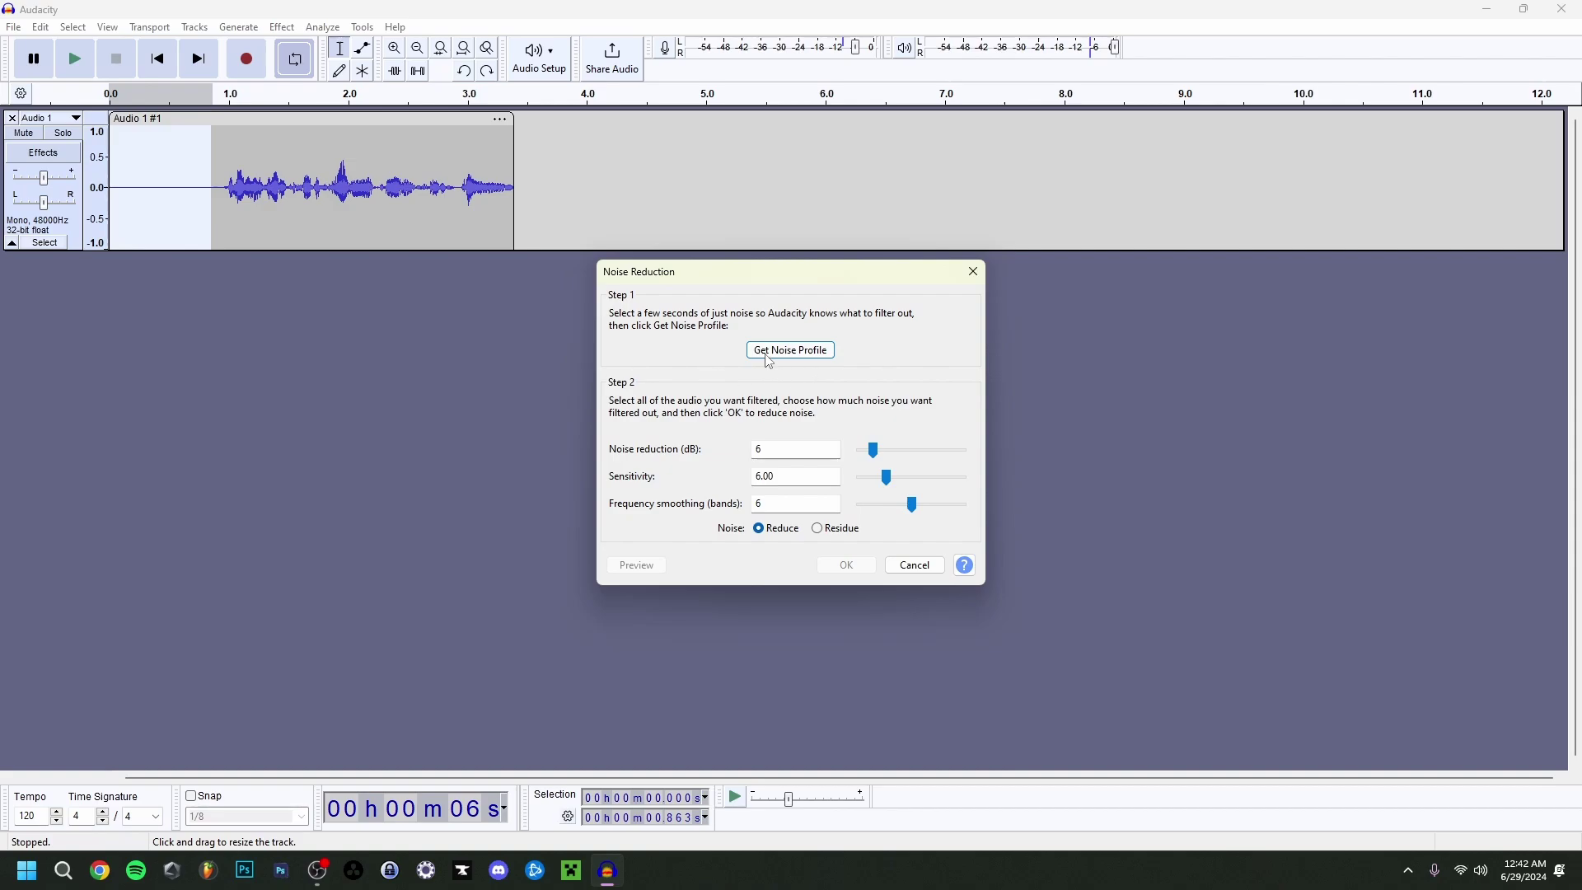
click(791, 351)
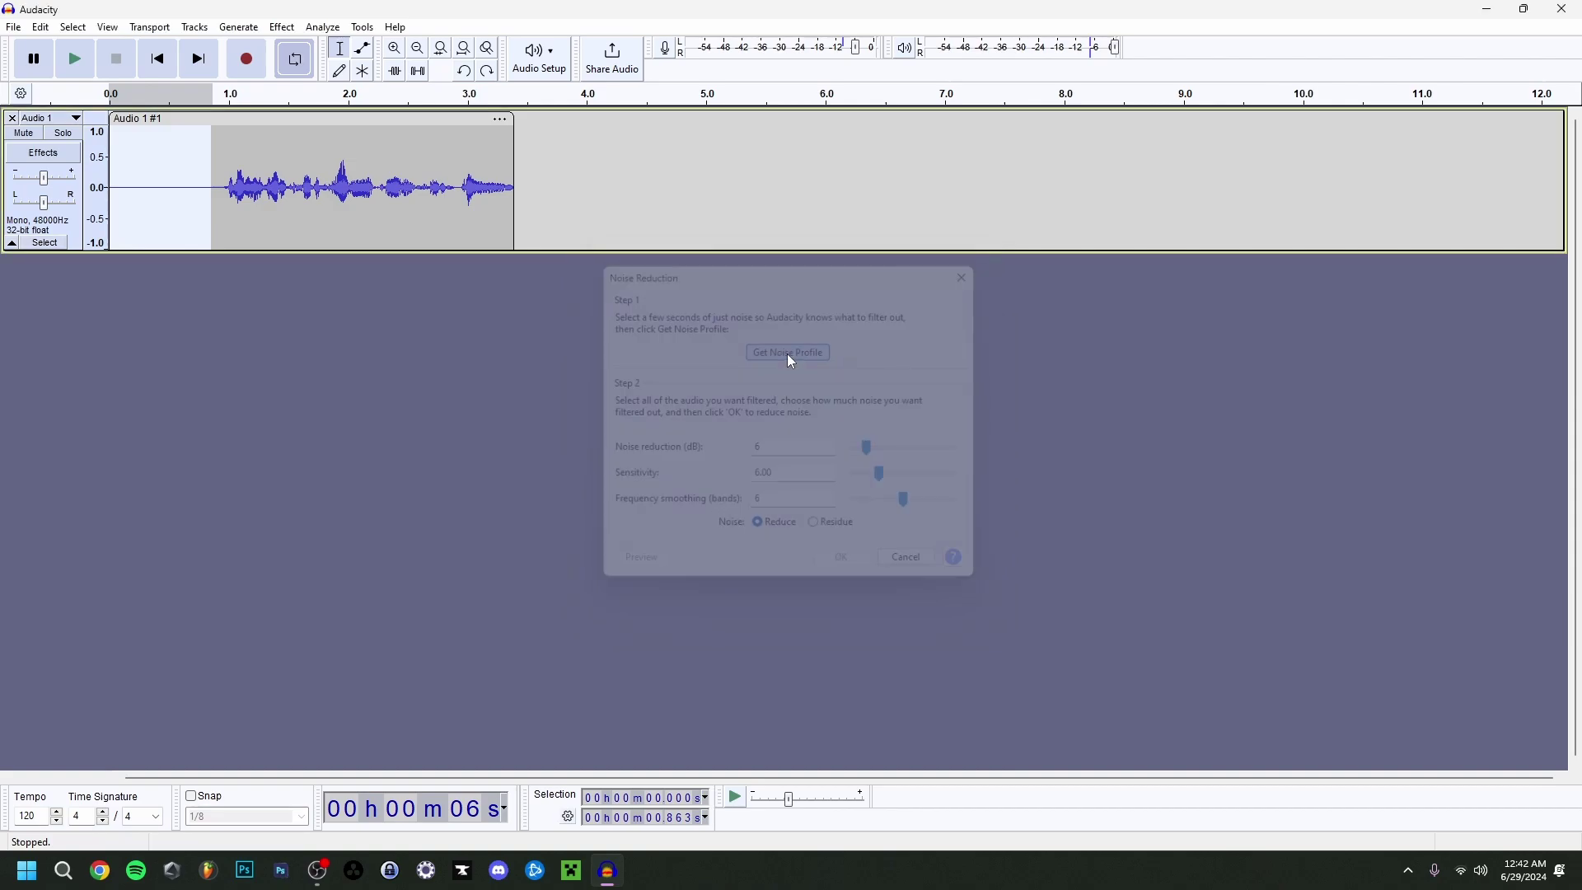
Select the whole clip, preview and apply 12 dB Noise Reduction, then play the result
click(137, 212)
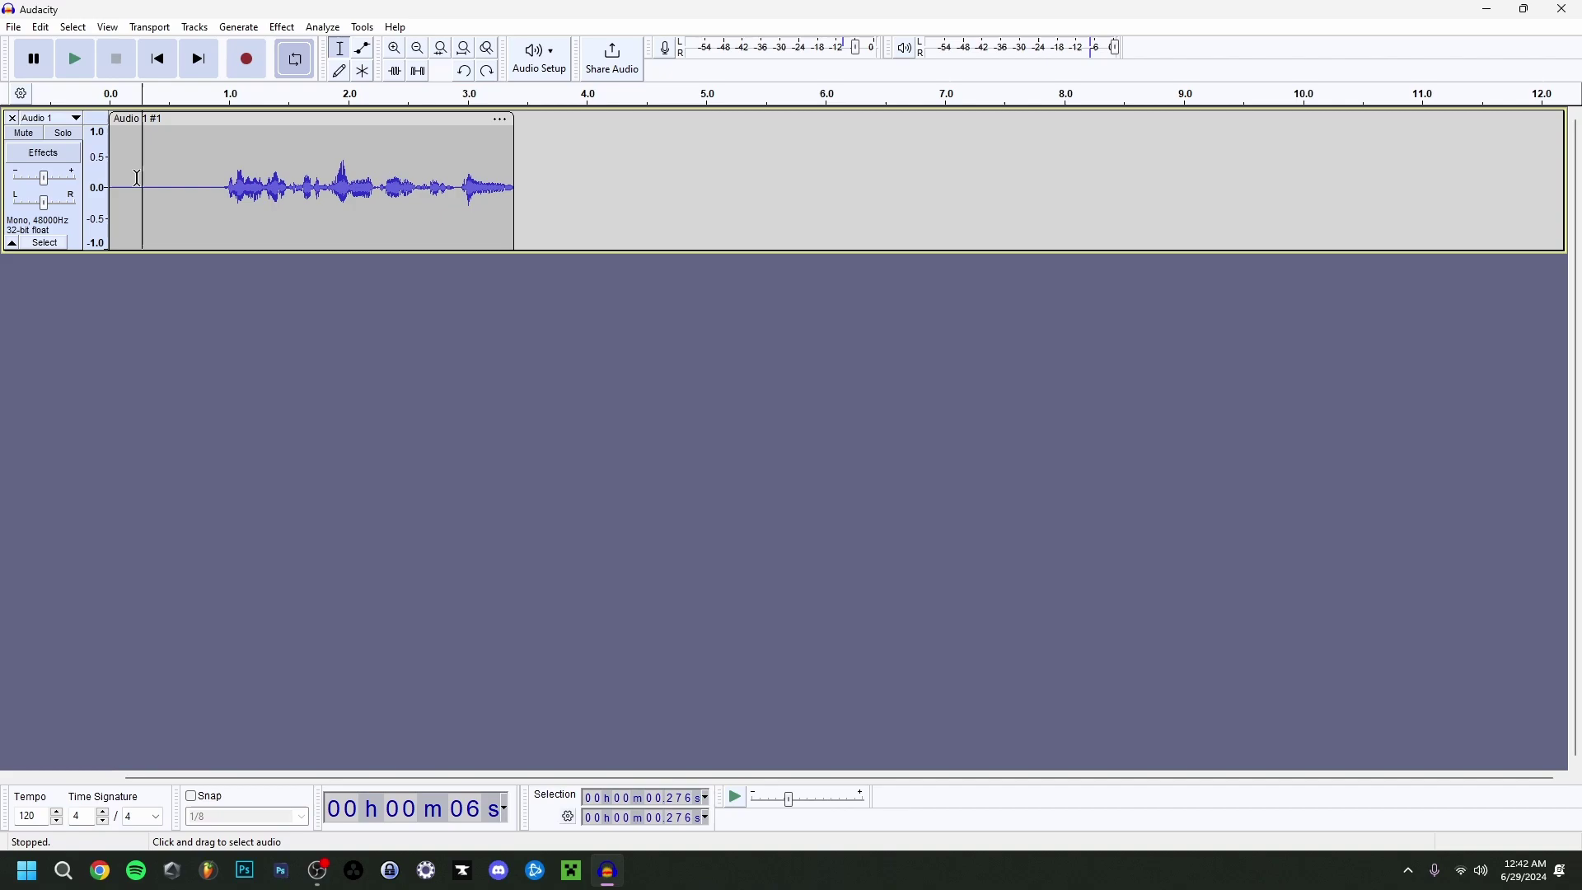
click(184, 153)
double_click(179, 153)
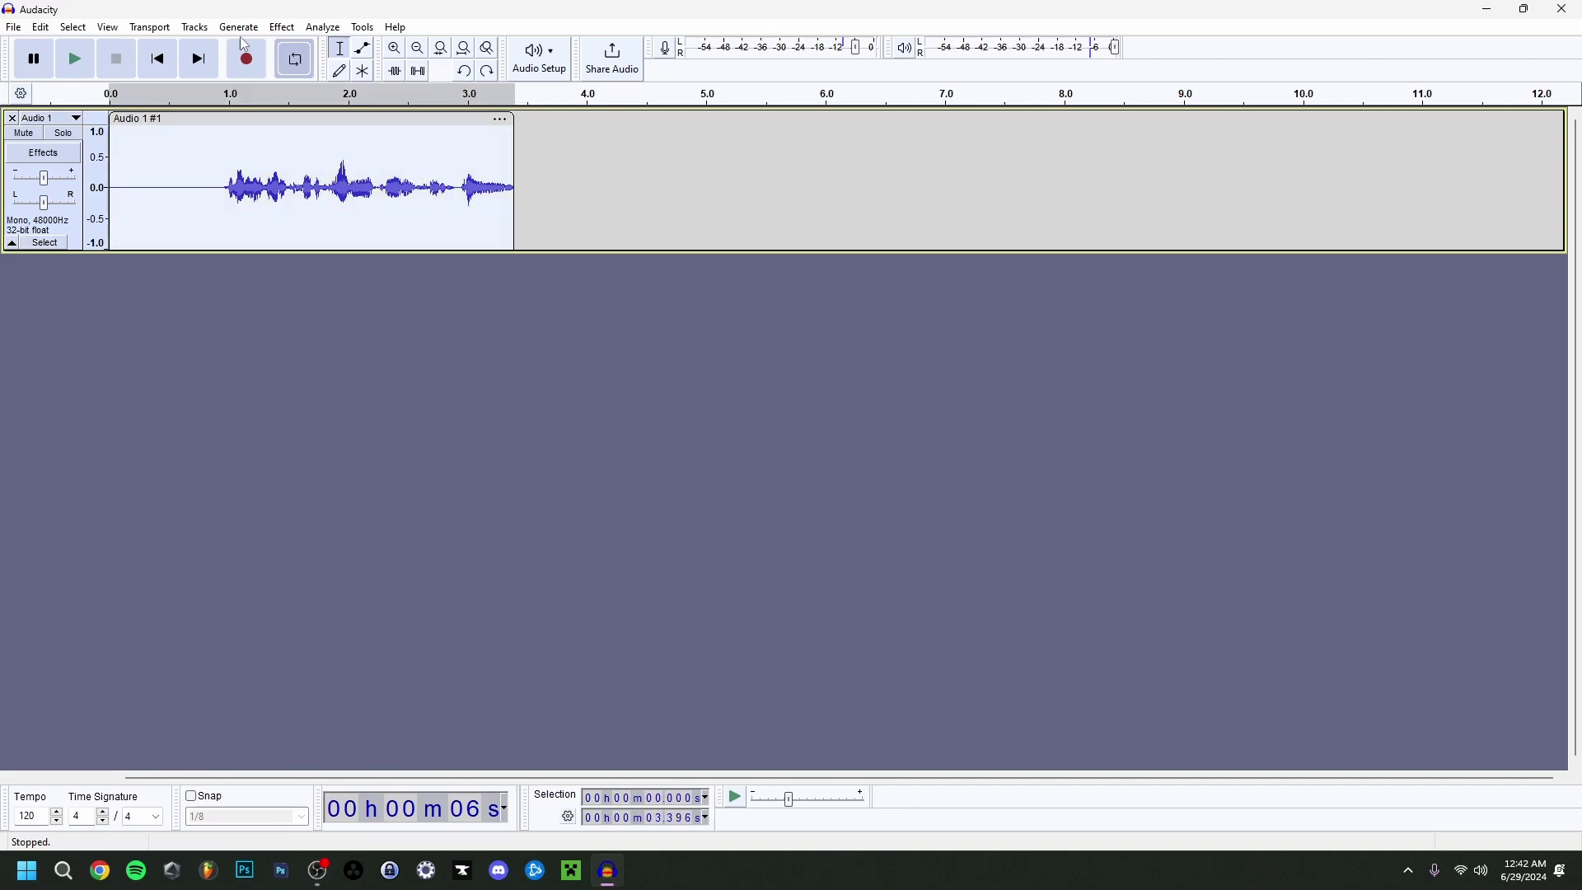
click(286, 30)
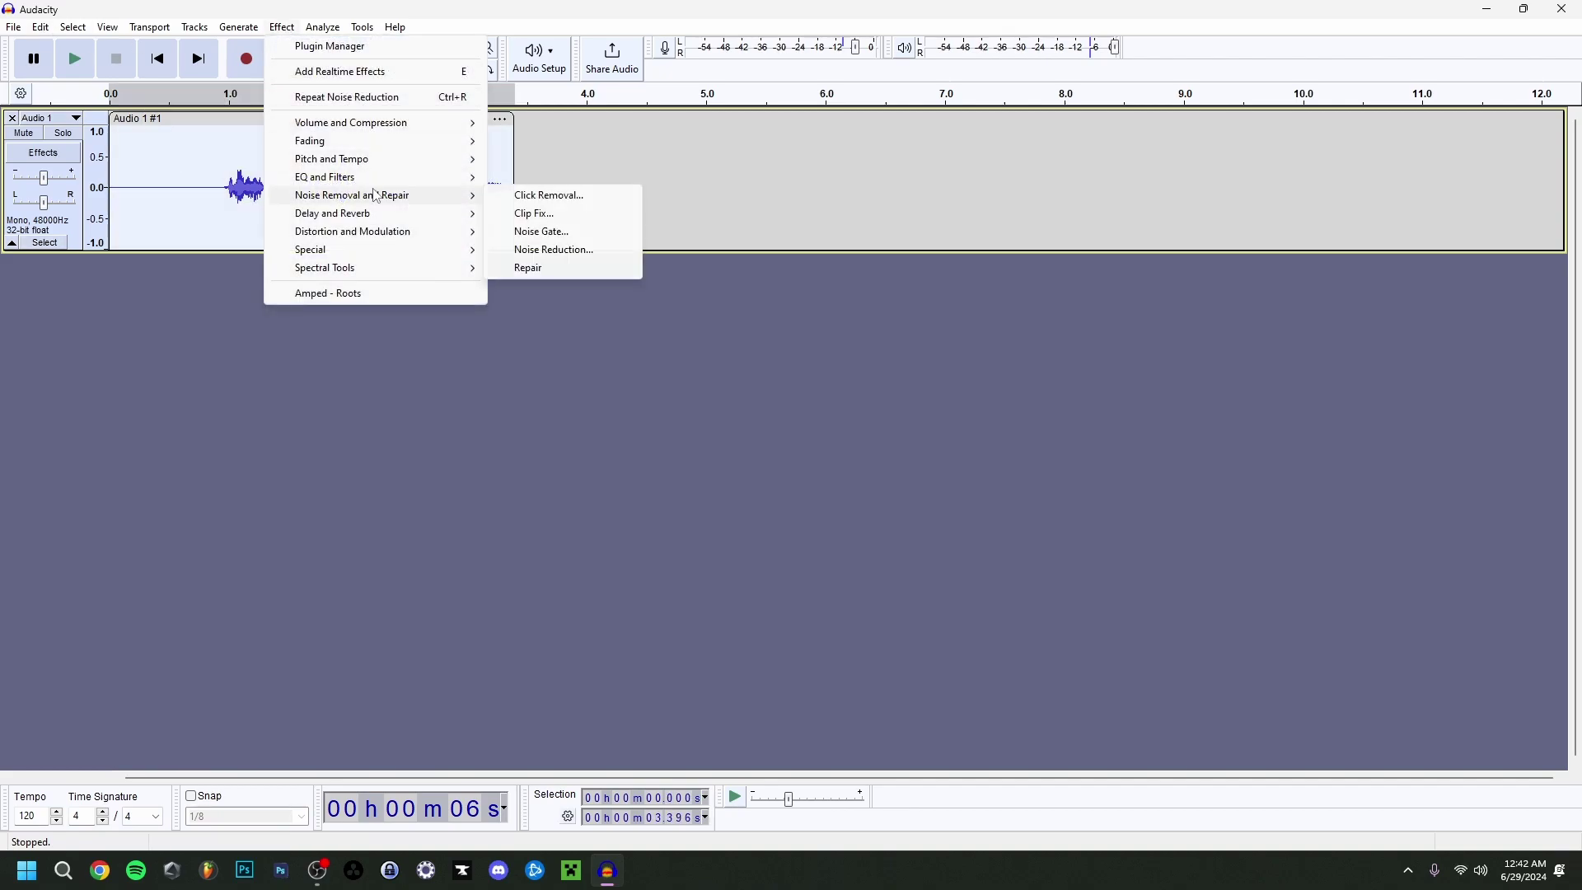
click(563, 249)
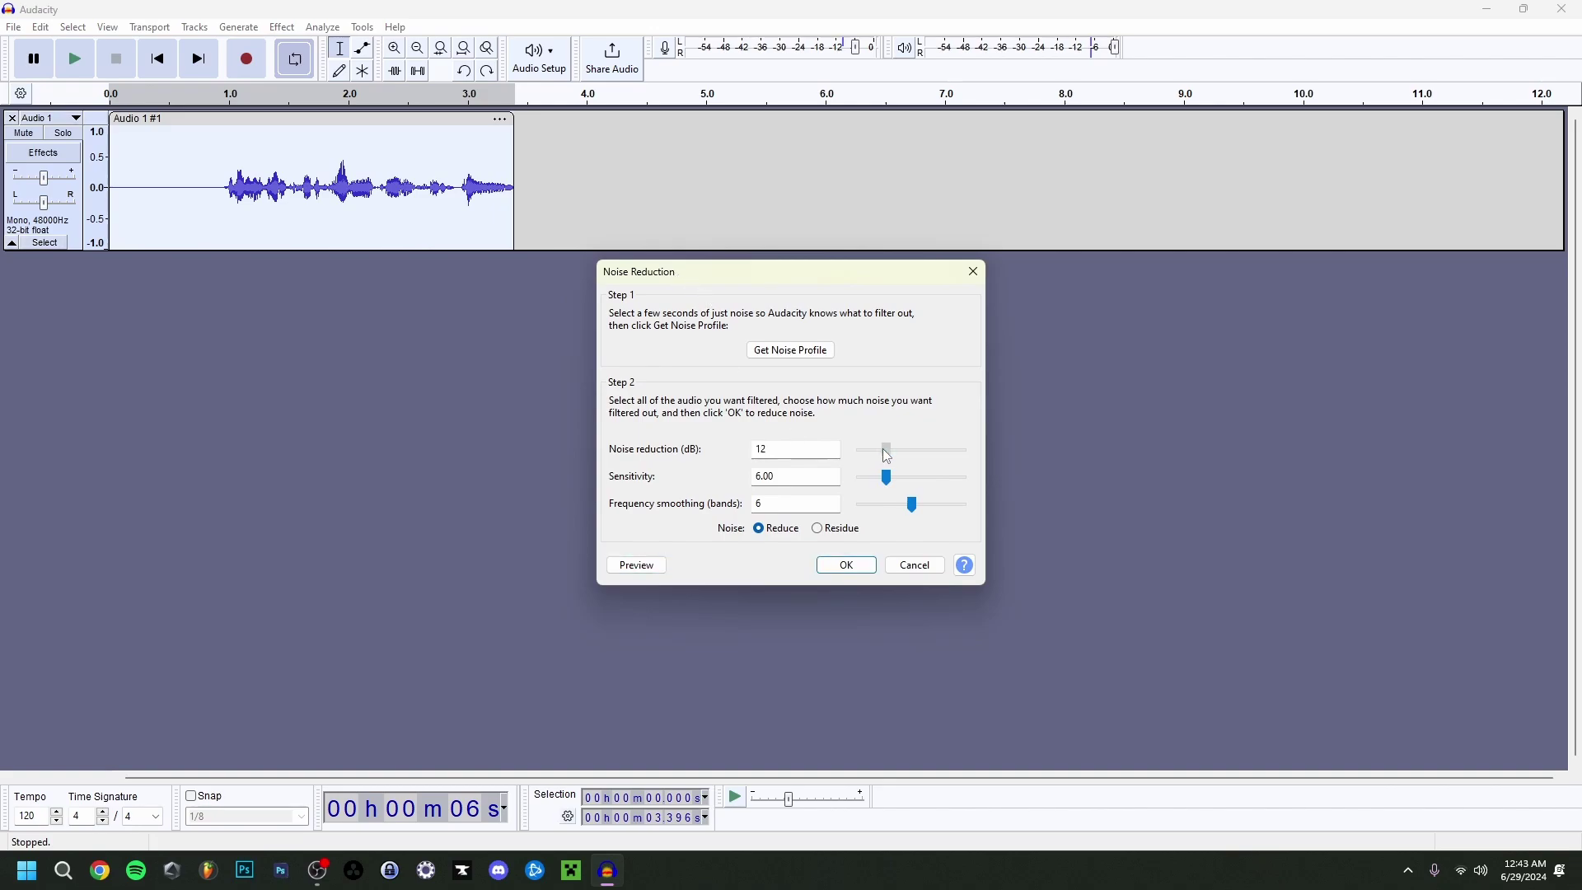
click(638, 568)
click(848, 567)
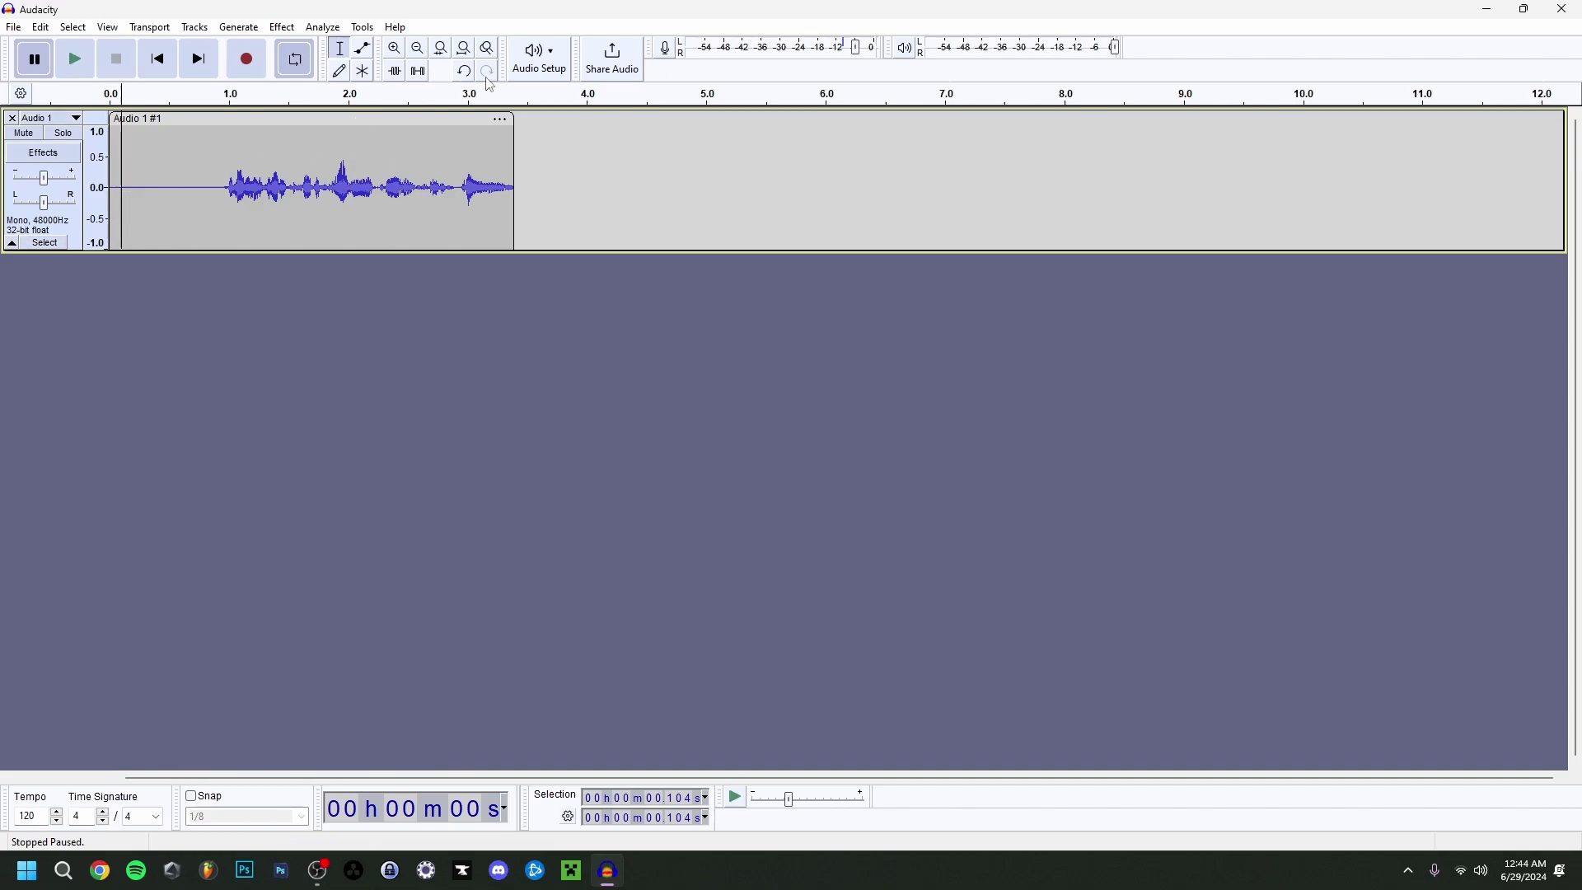
click(75, 58)
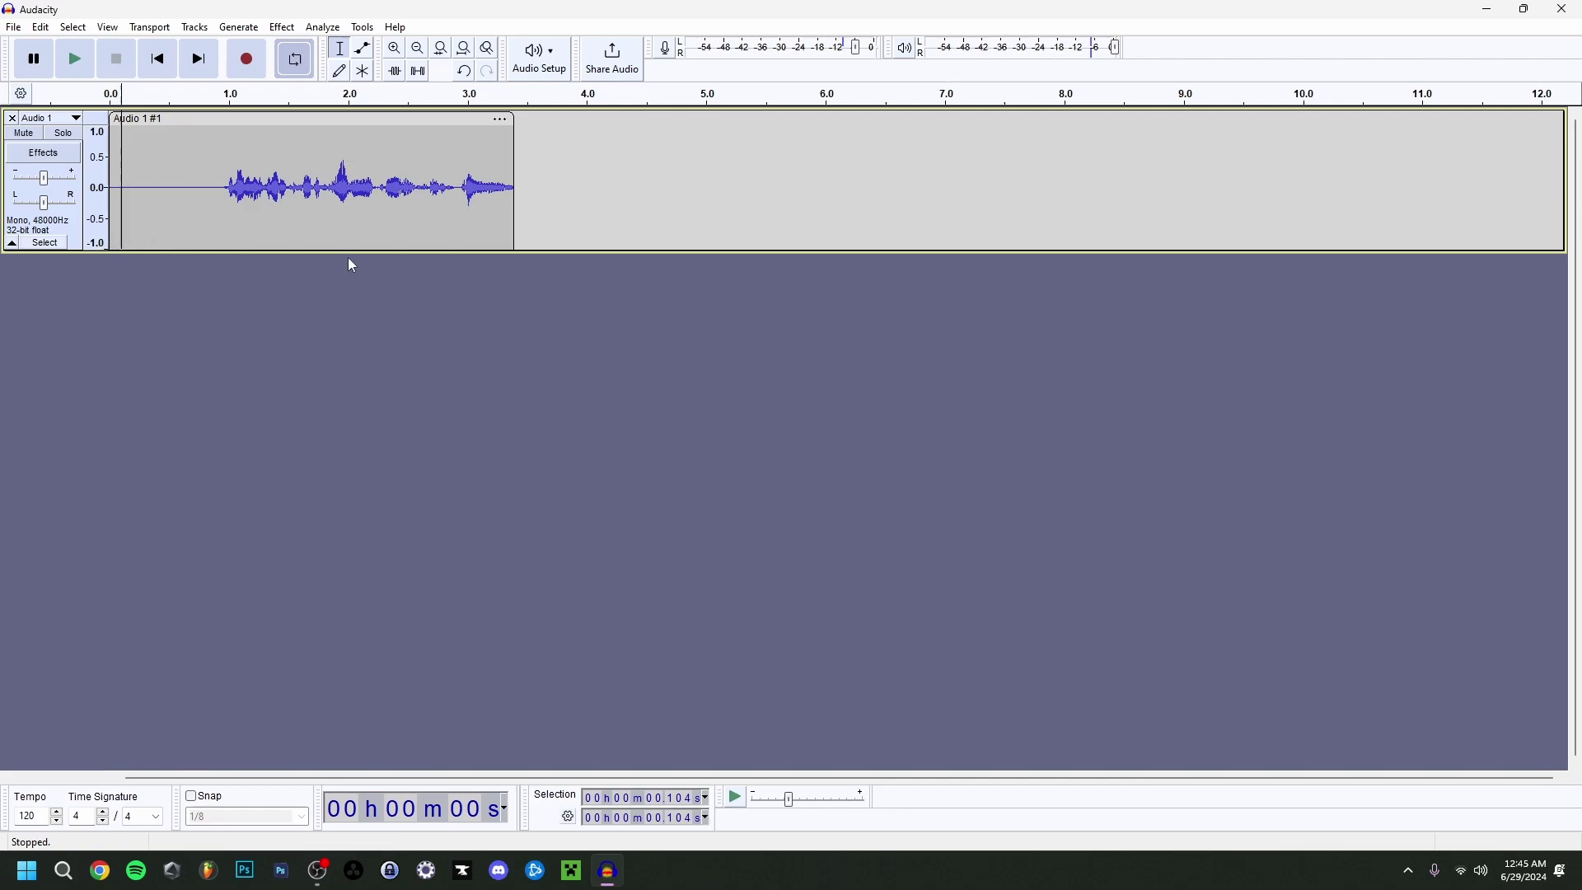
Save the project as 'Audio 1' (AUP3), turning off the save warning
key(Home)
click(14, 28)
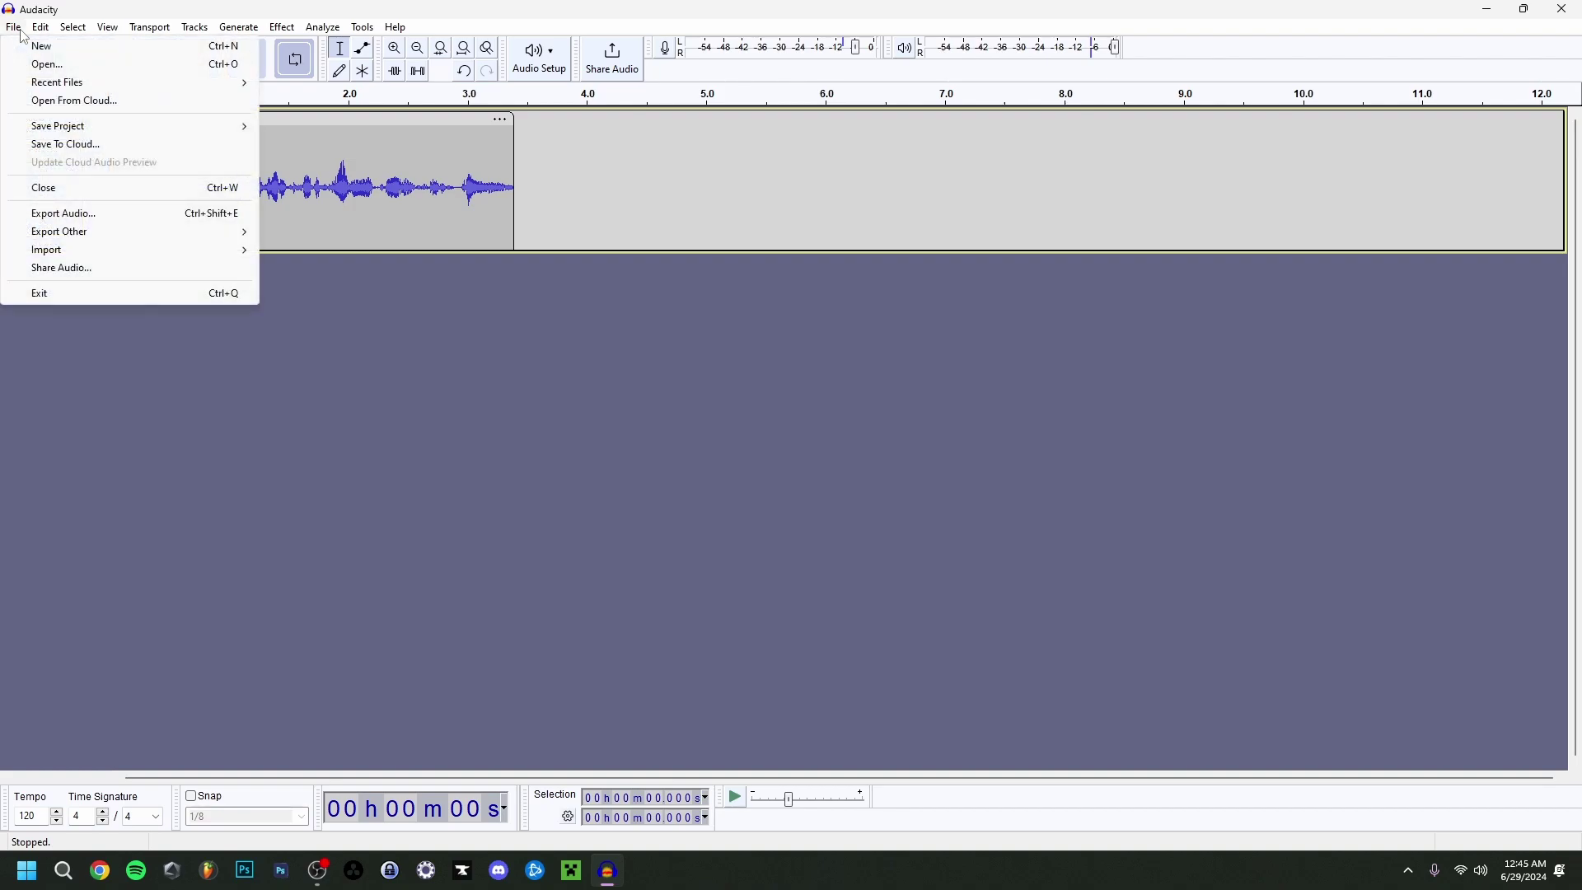
mouse_move(63, 128)
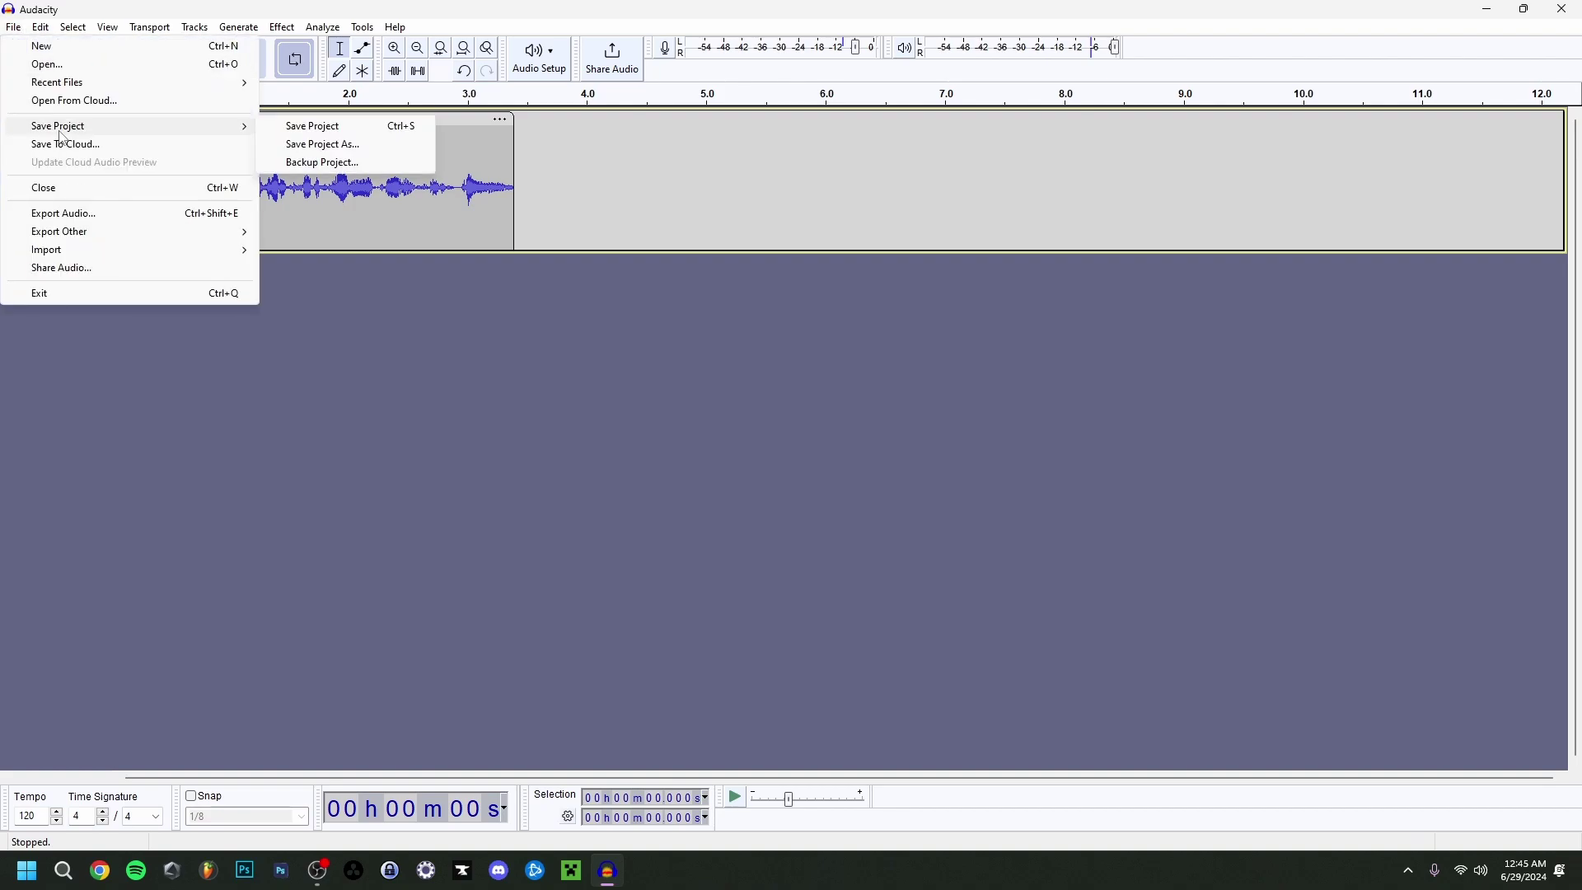
click(327, 145)
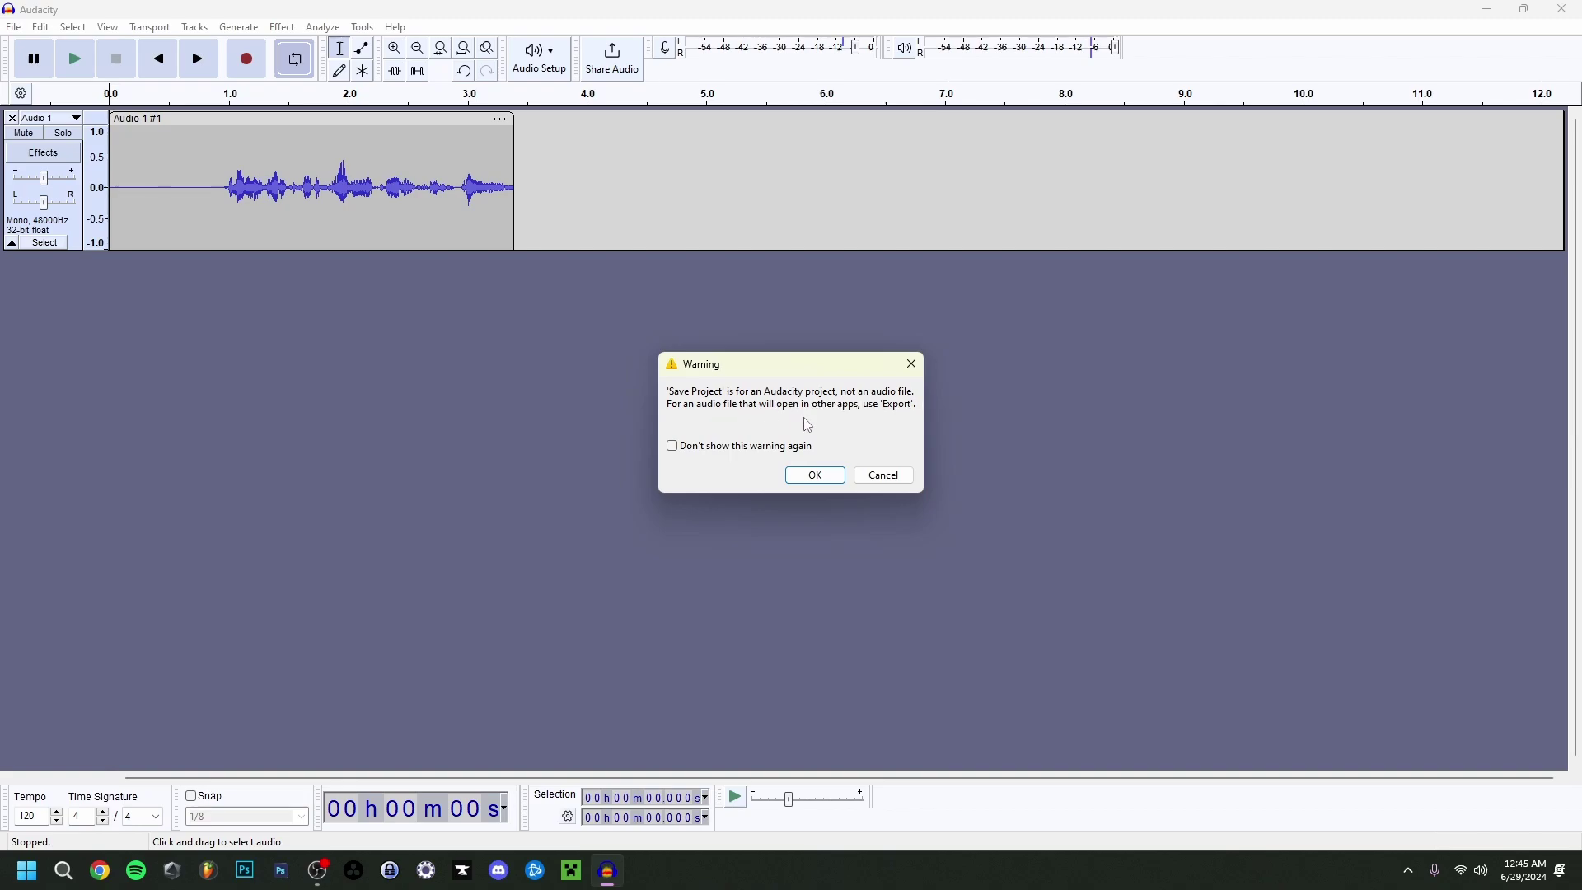
click(681, 447)
click(815, 477)
click(400, 352)
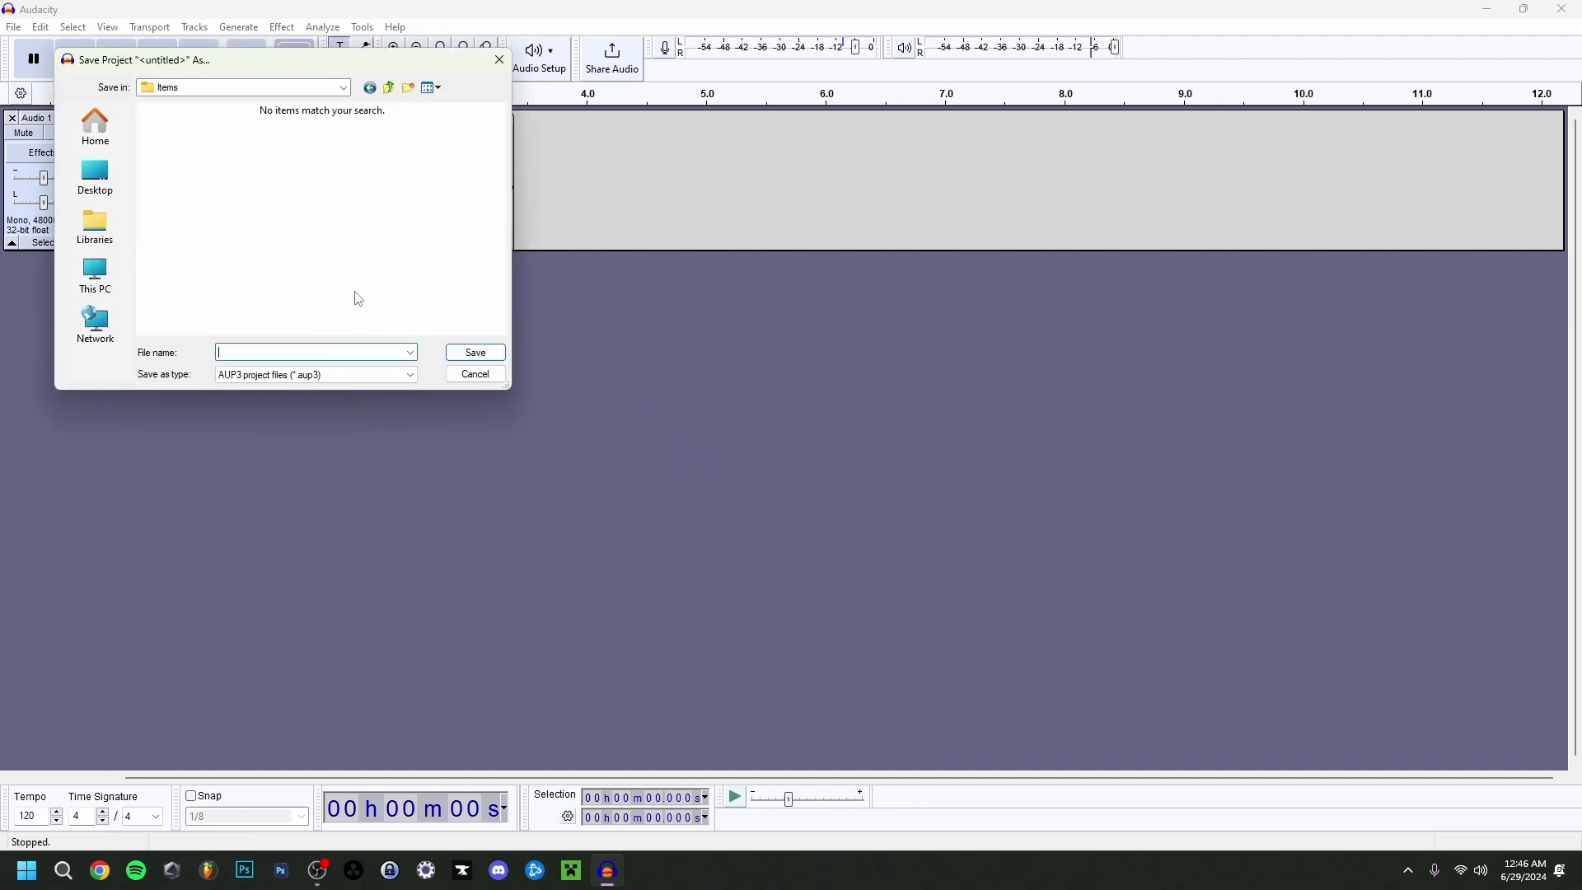
text(Audio 1)
click(476, 352)
click(15, 28)
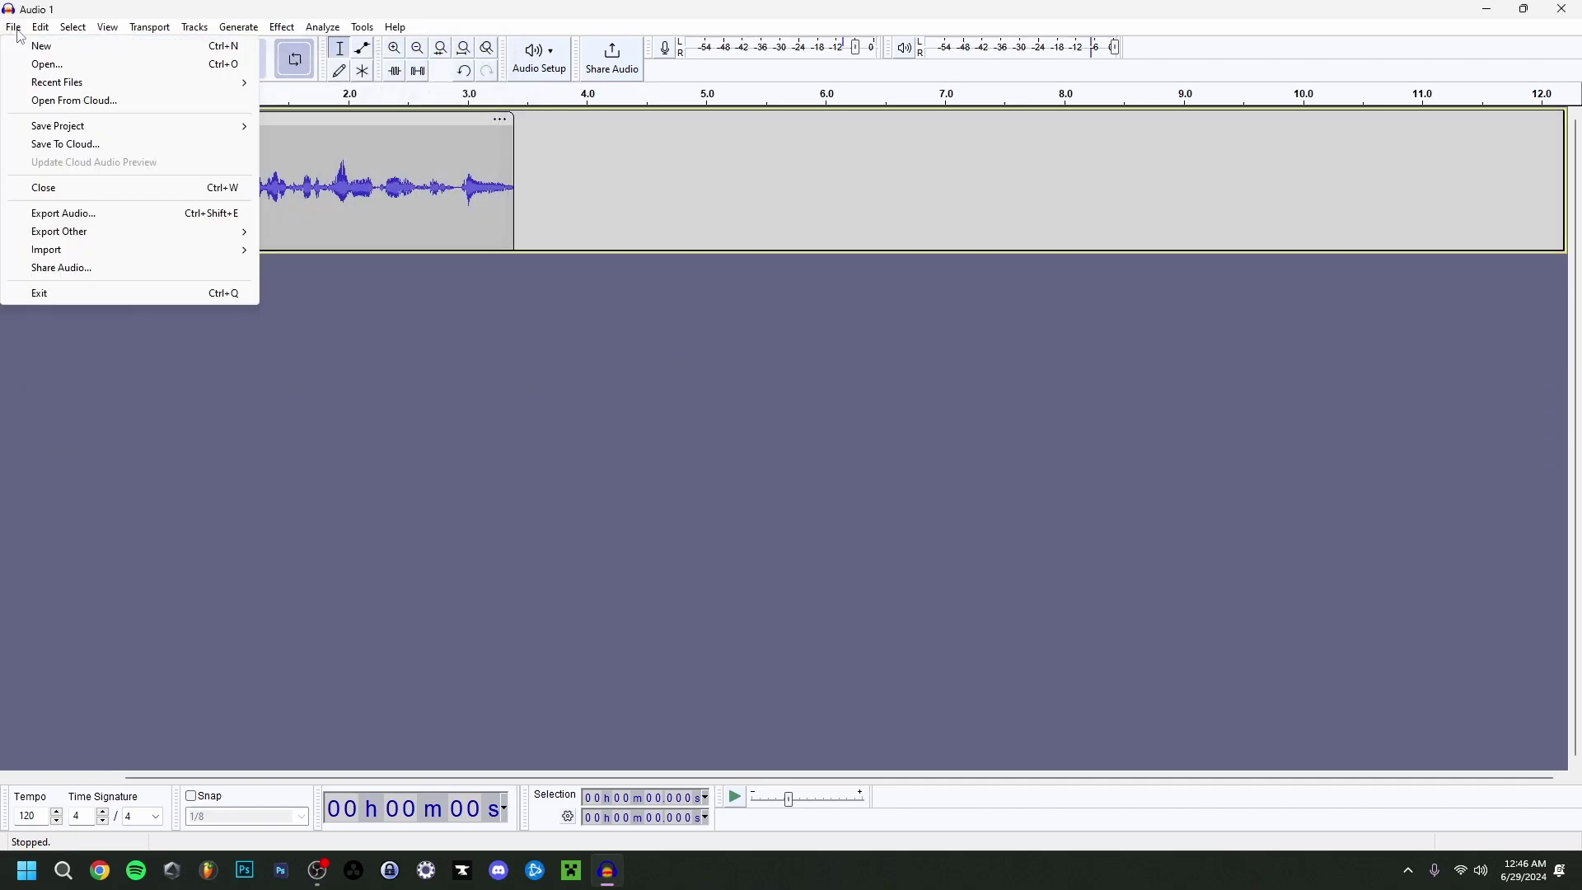
mouse_move(96, 251)
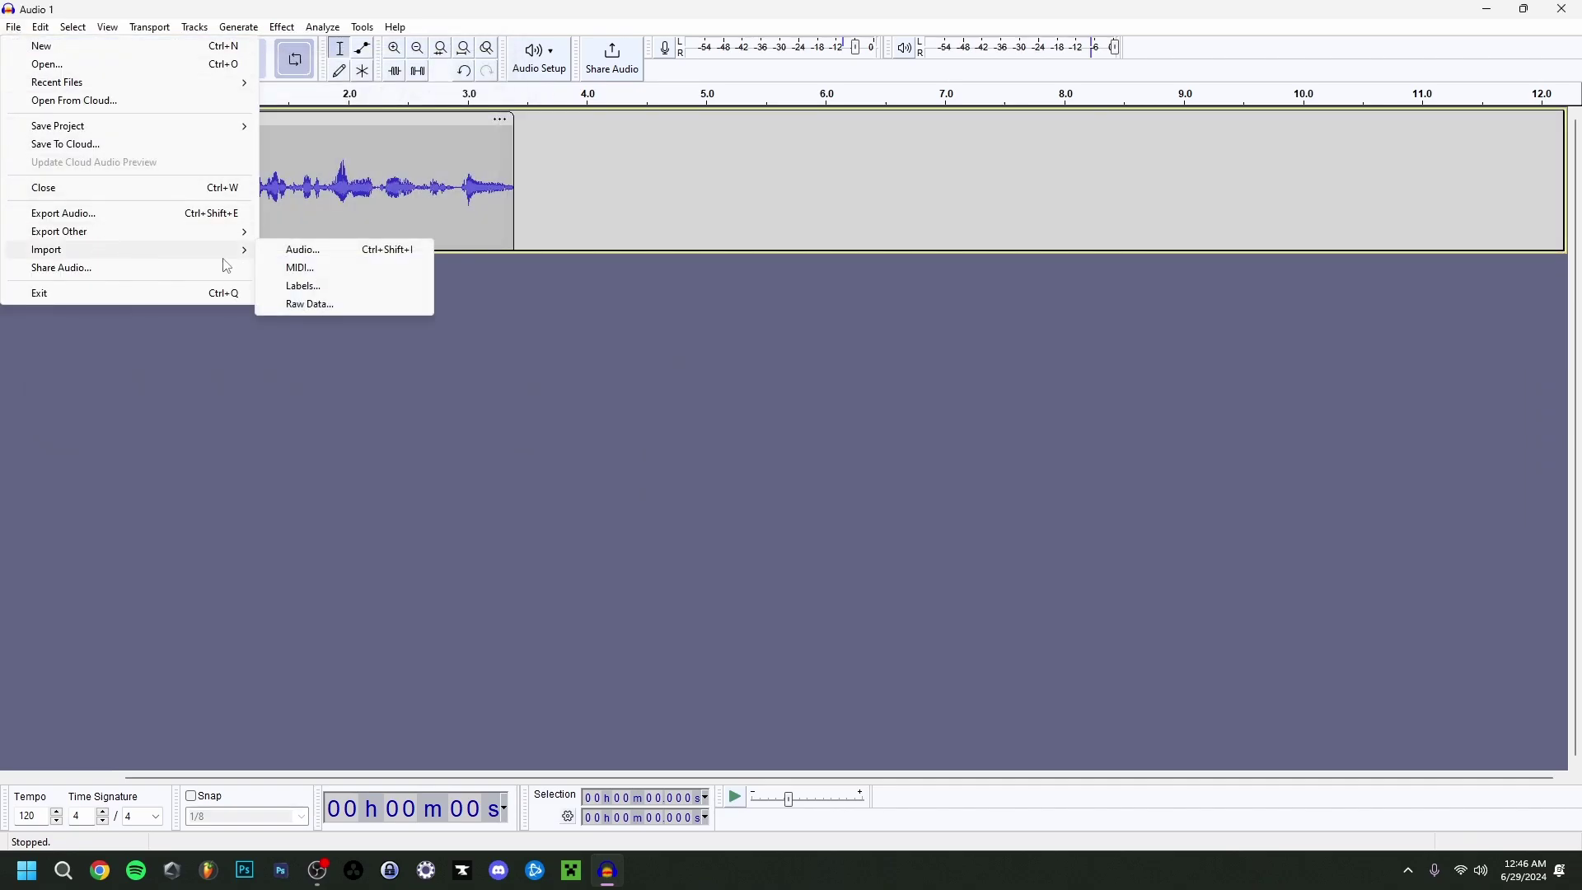
Export the clip to the computer as 'Audio 1.mp3' at Standard 170-210 kbps quality
click(68, 215)
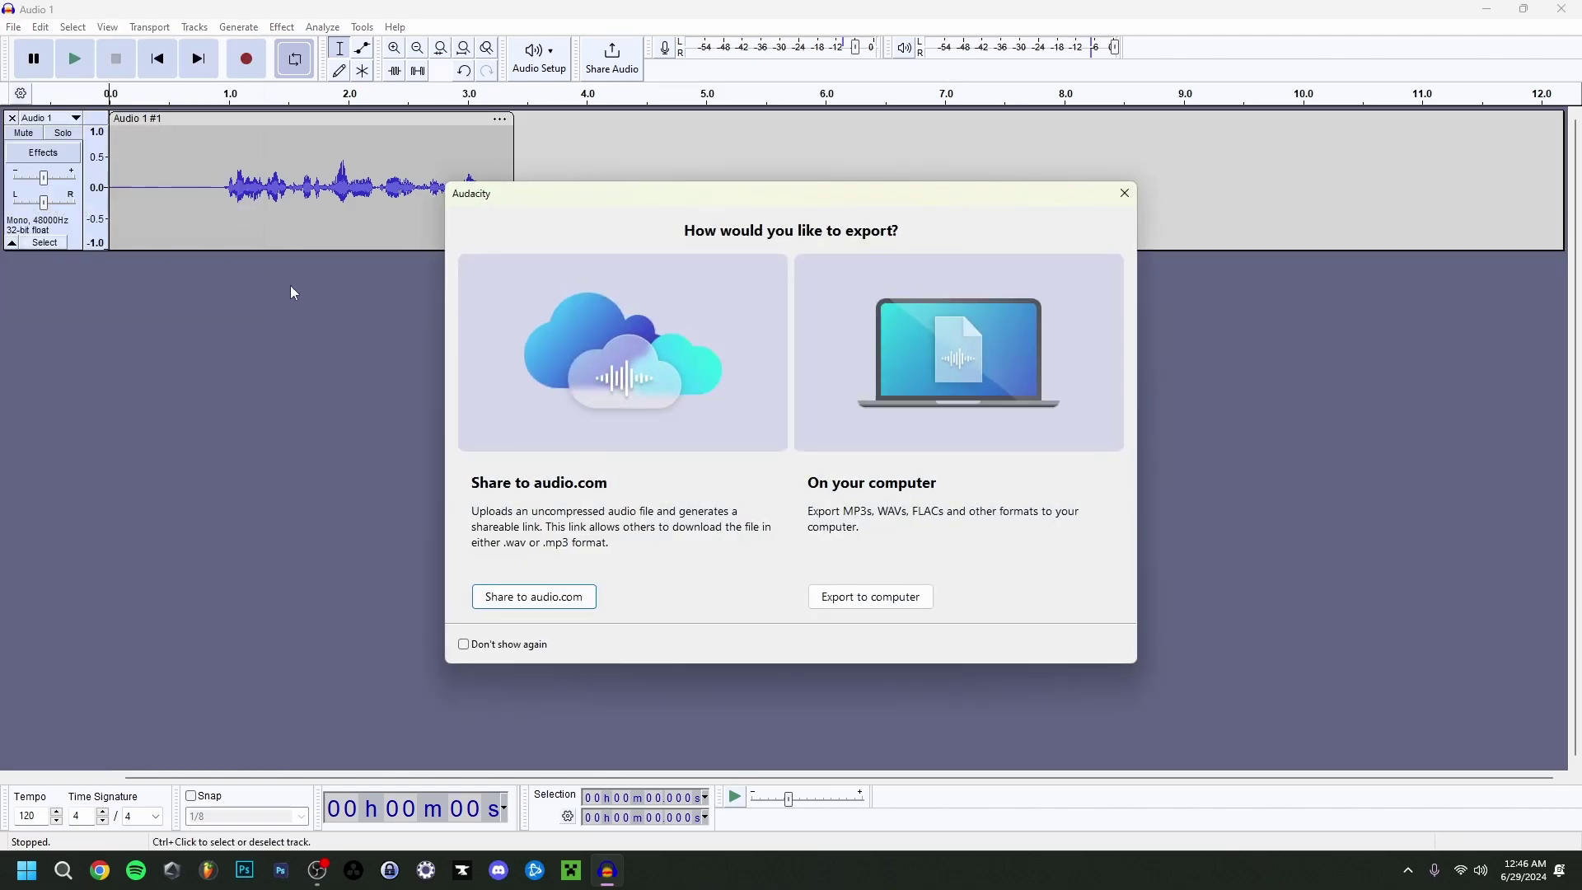
click(883, 604)
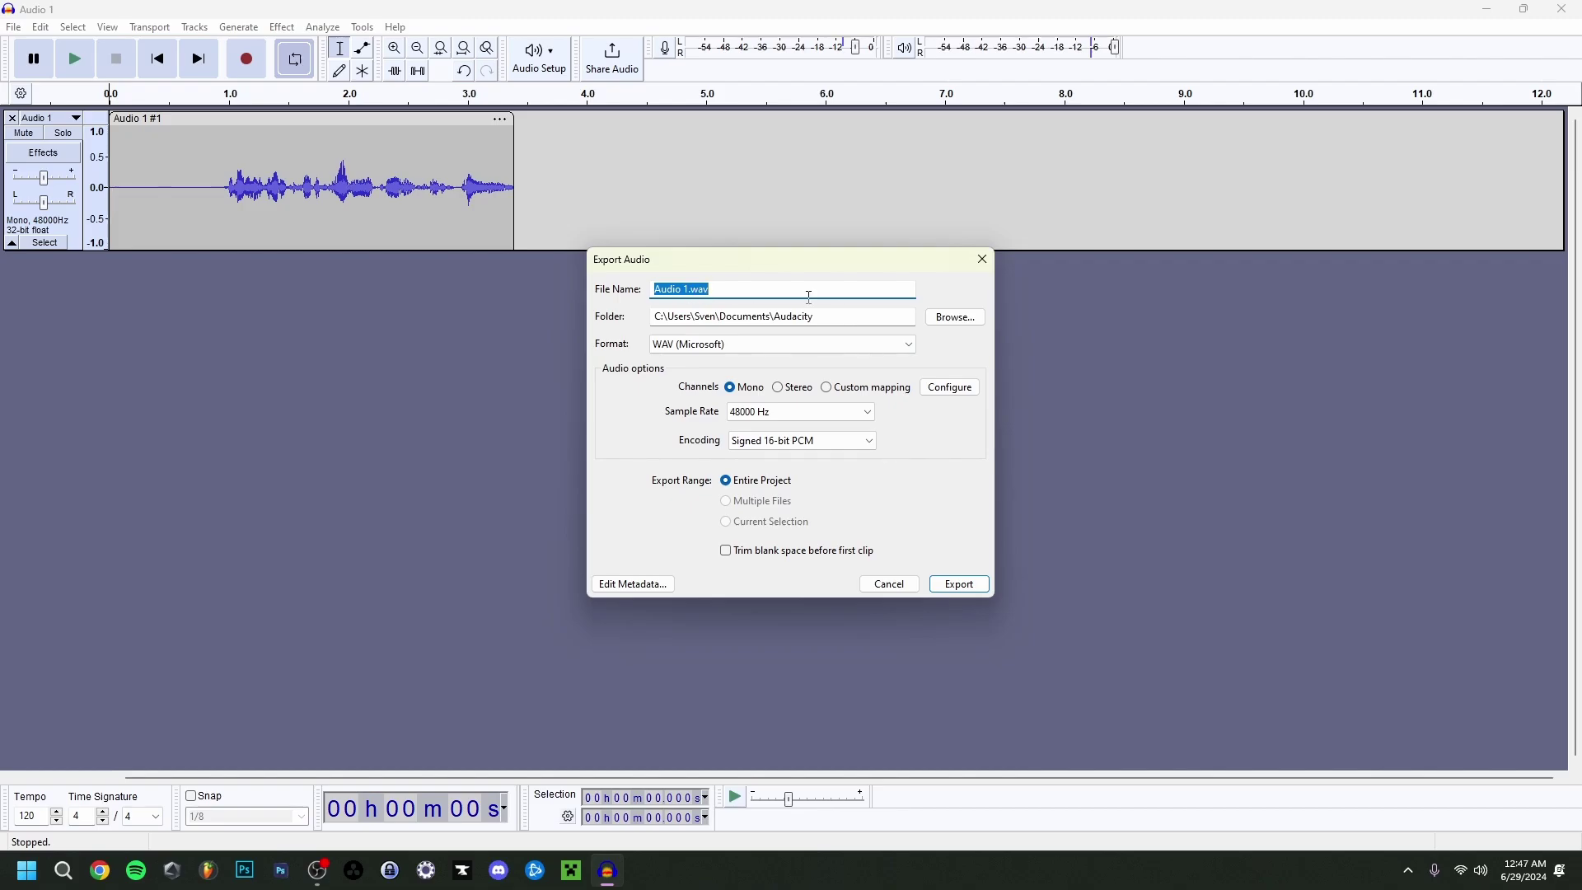
click(865, 344)
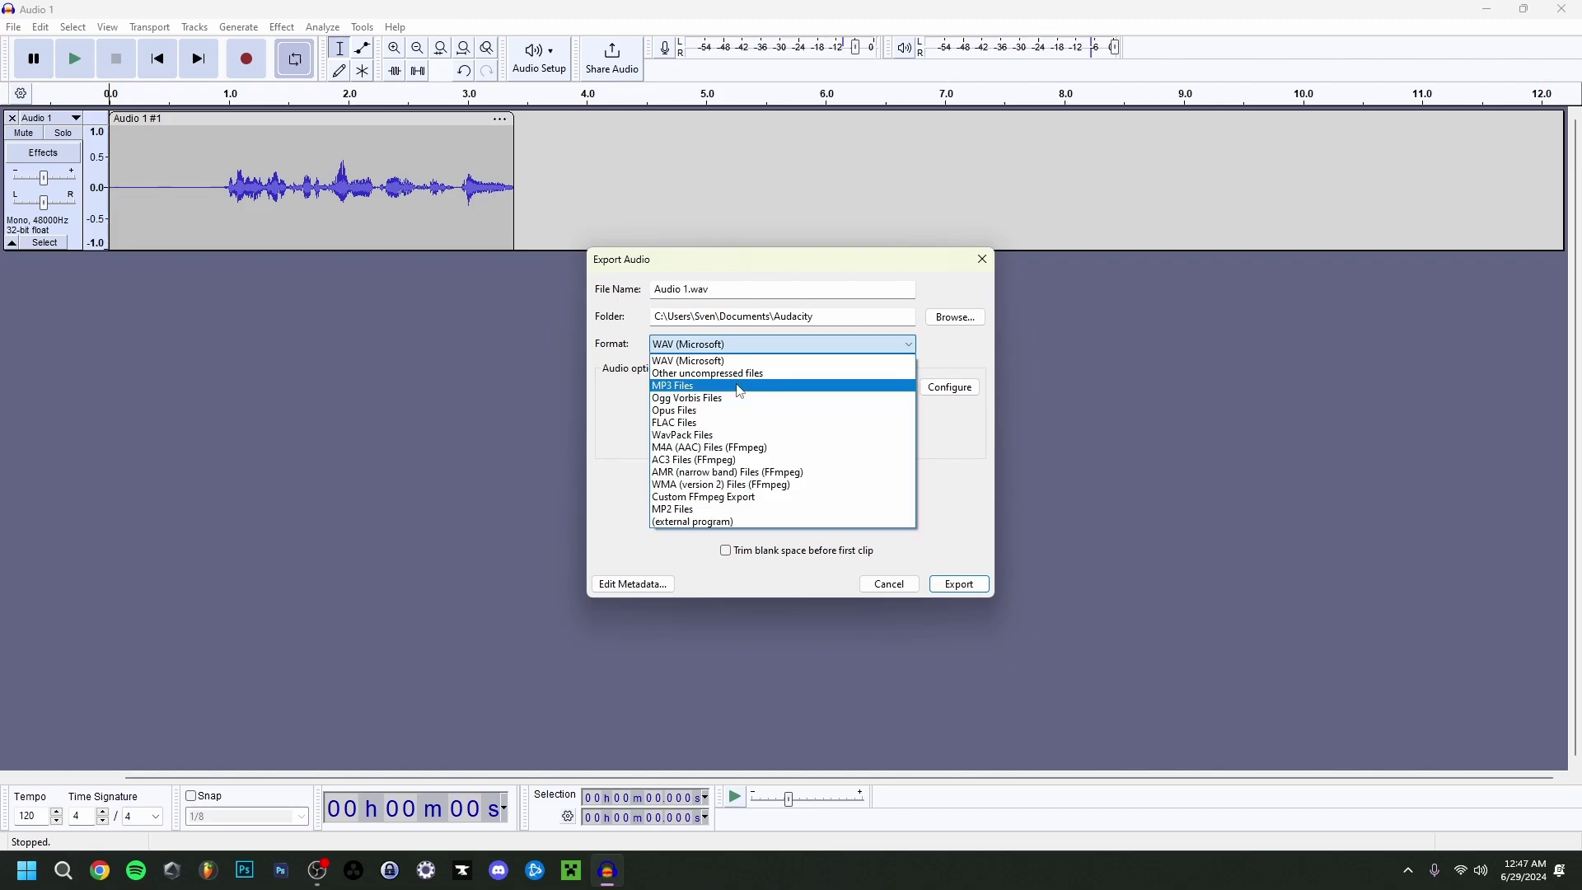
click(741, 388)
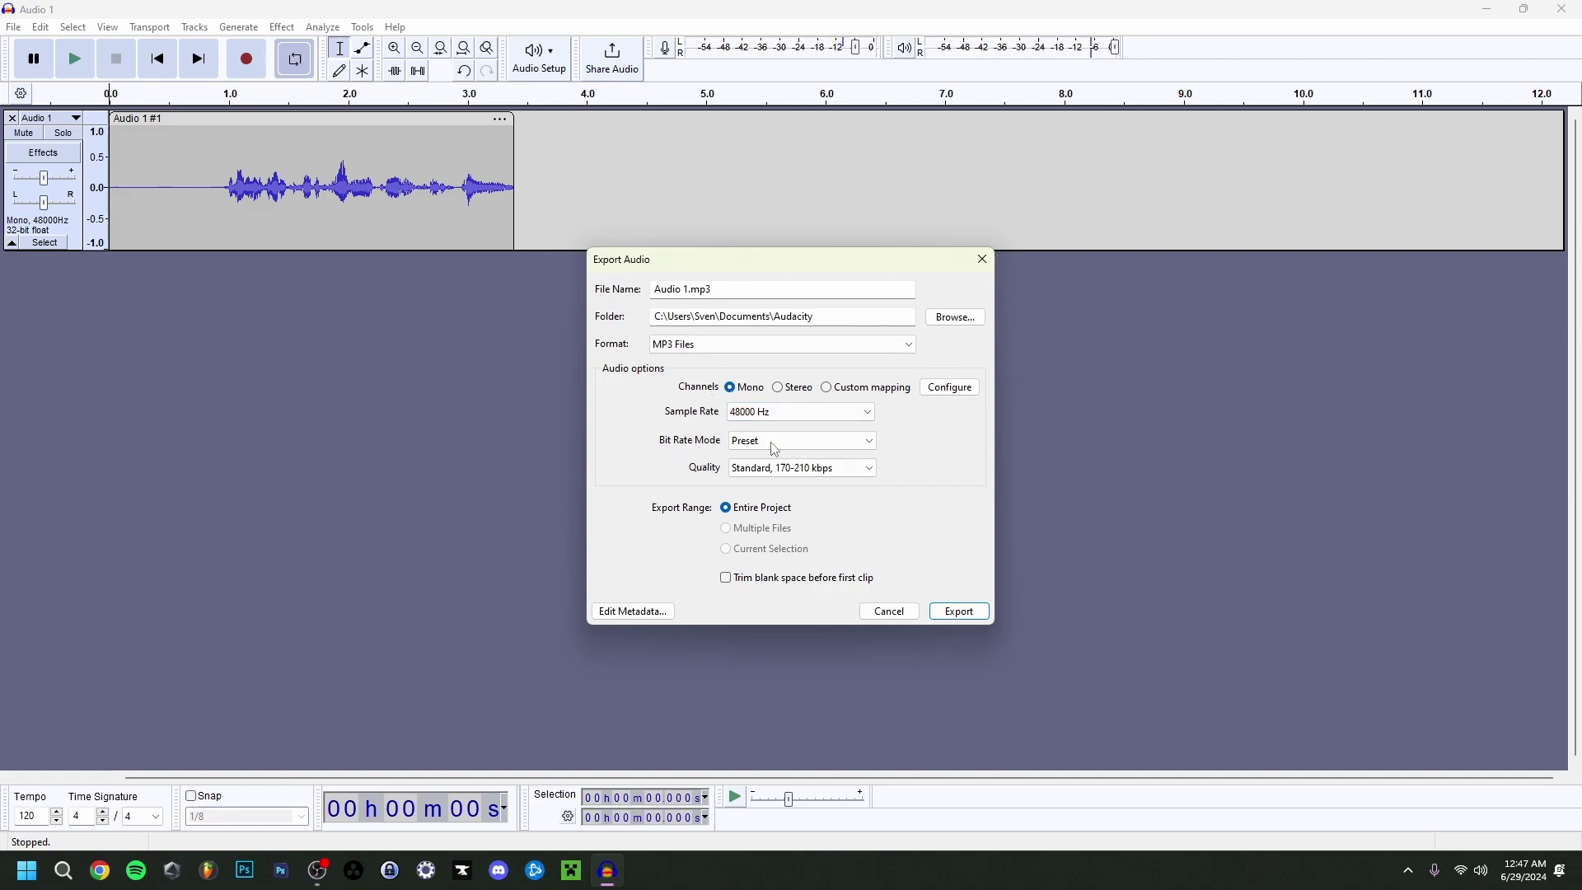
click(766, 469)
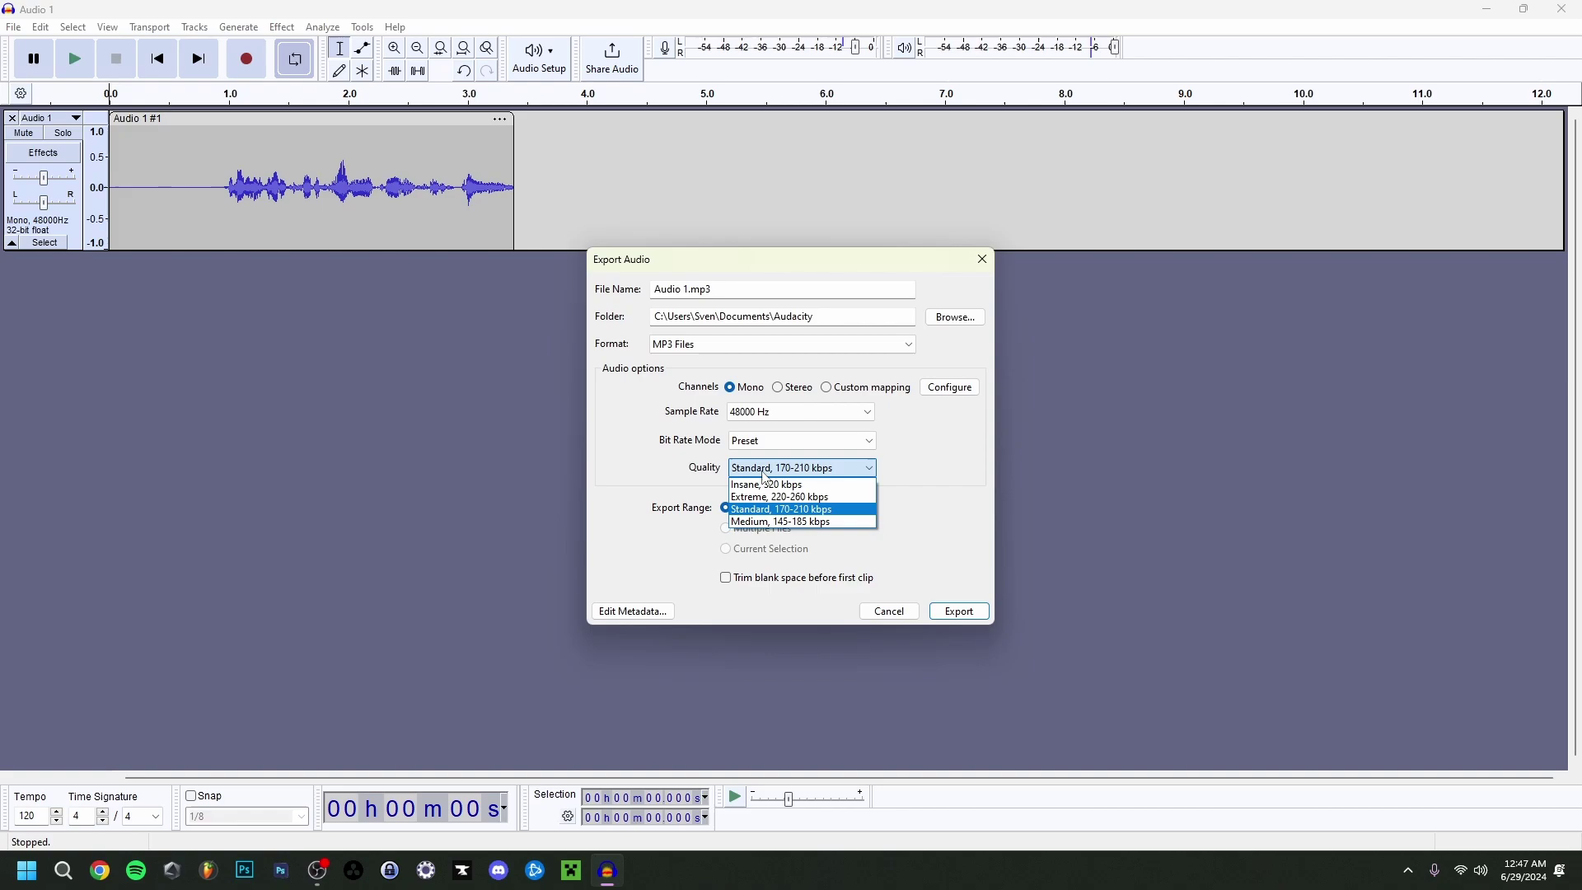
click(798, 511)
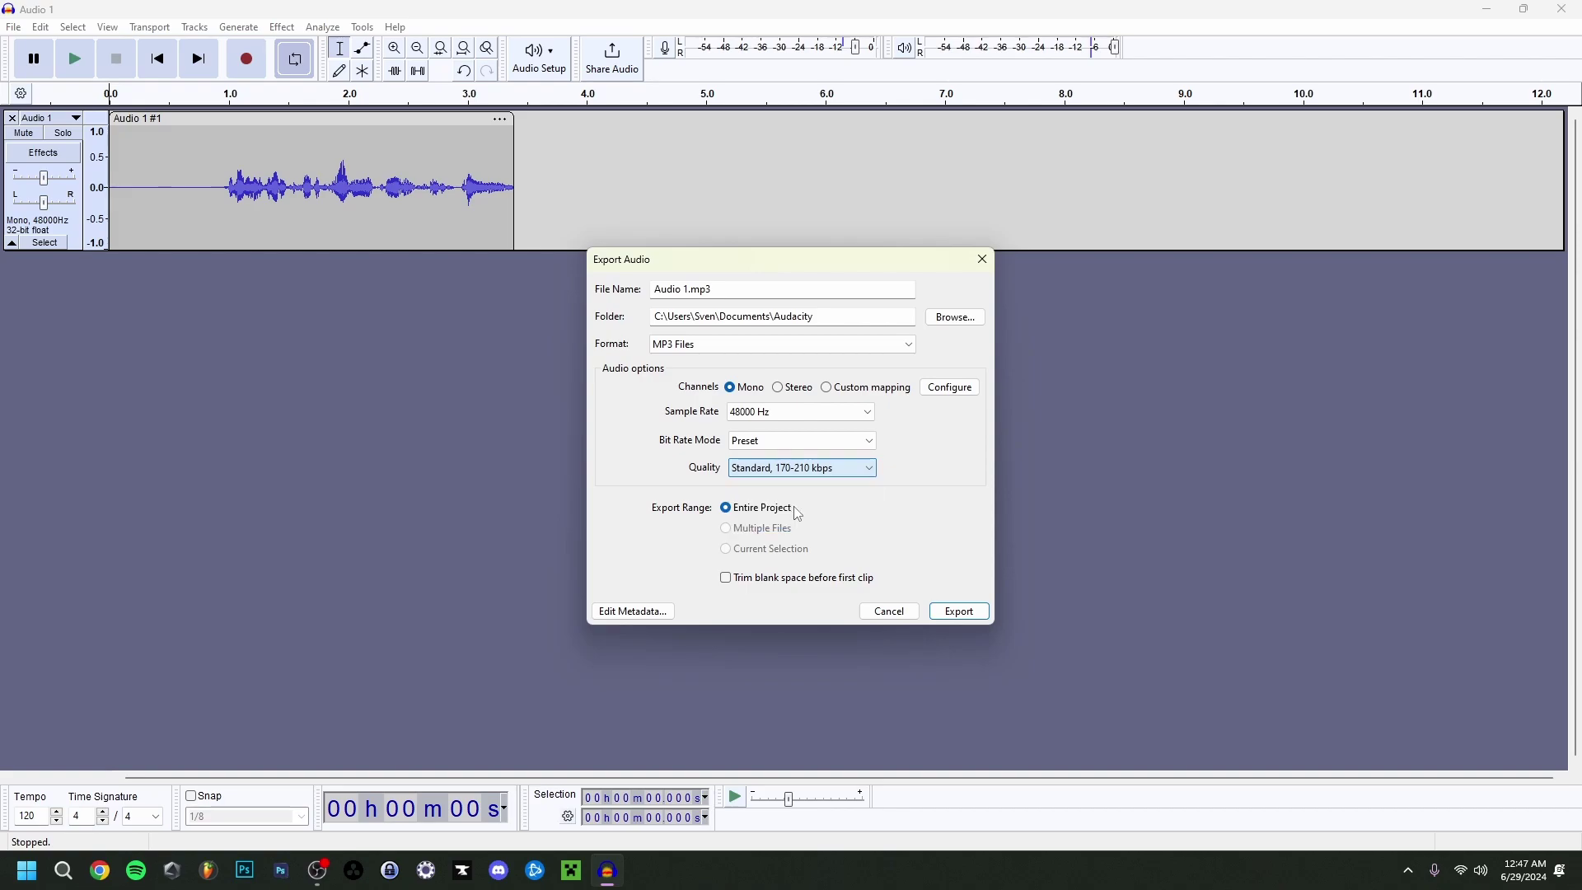
click(961, 612)
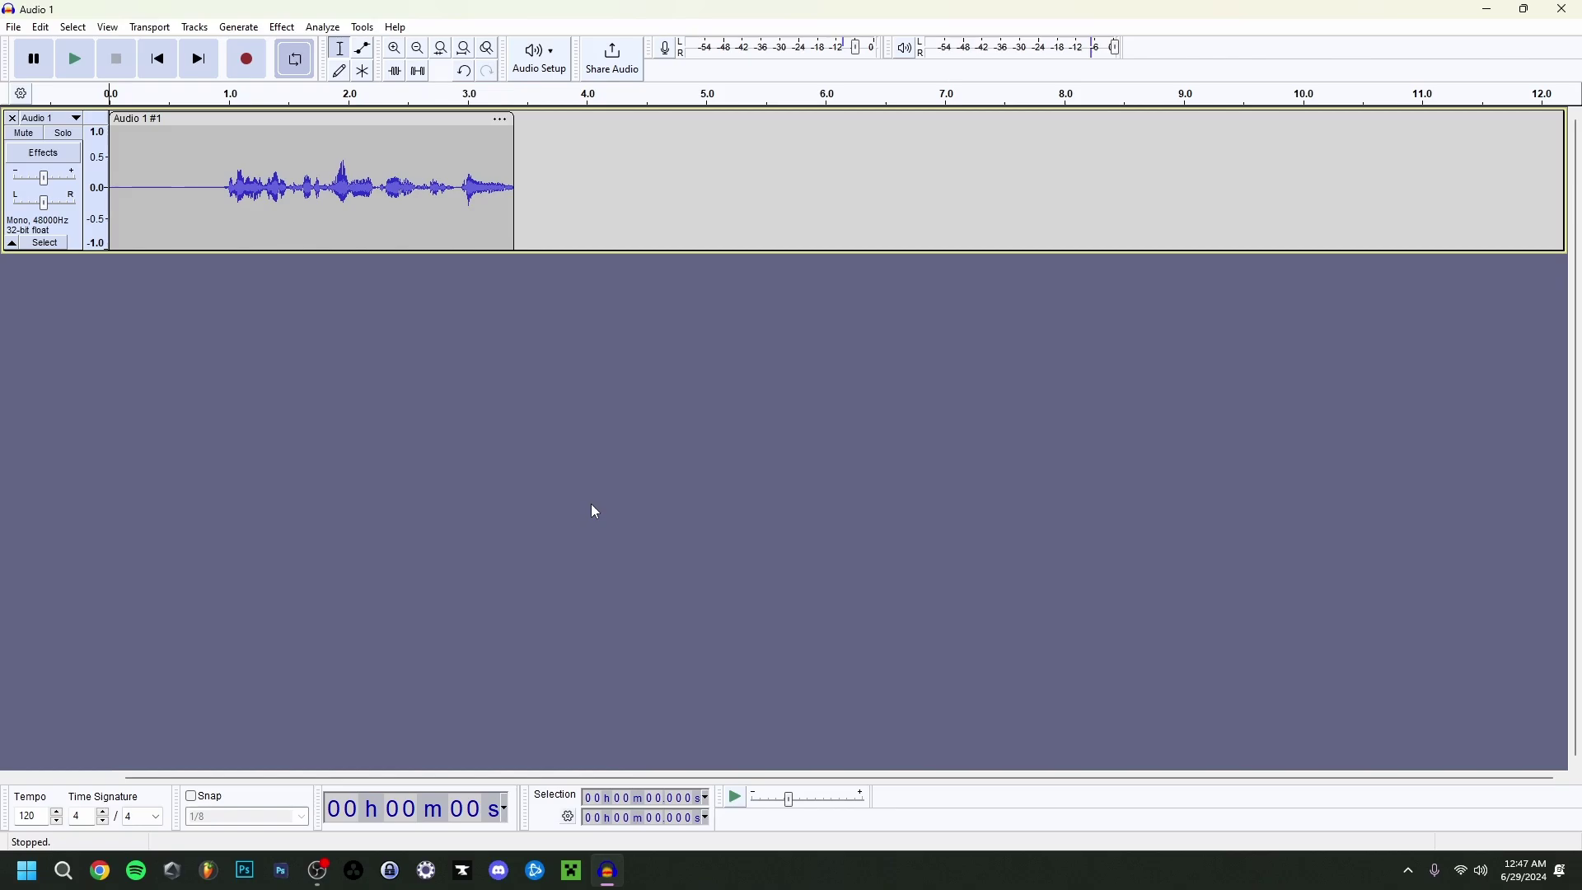
Remove the edited clip and reopen the exported audio file, which loads as the 3.4-second track Audio 1
key(ctrl+z)
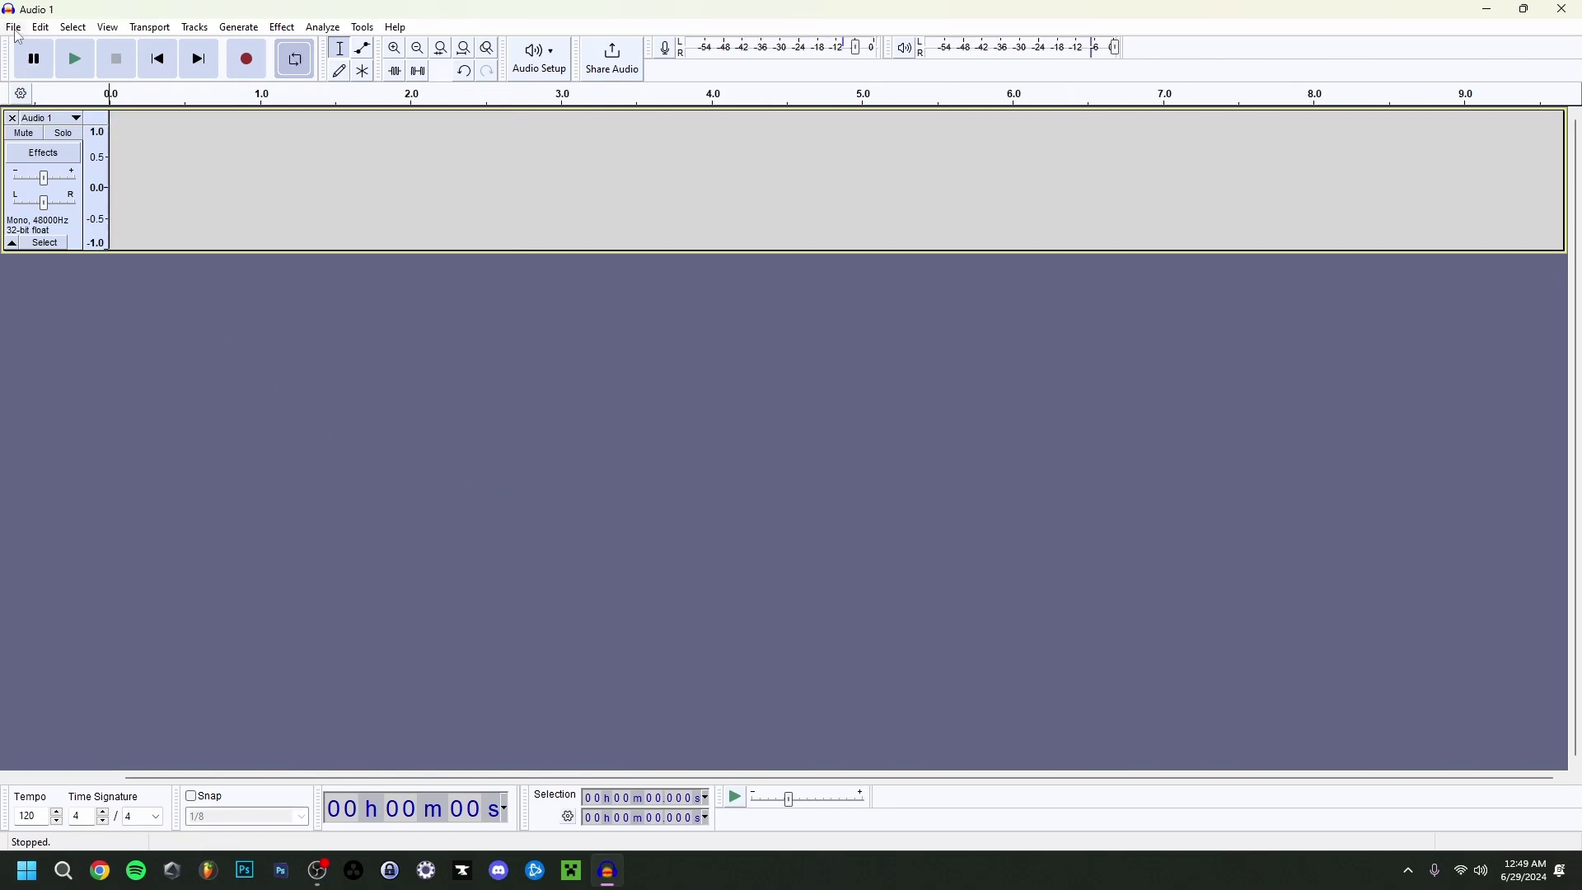
click(13, 27)
click(46, 66)
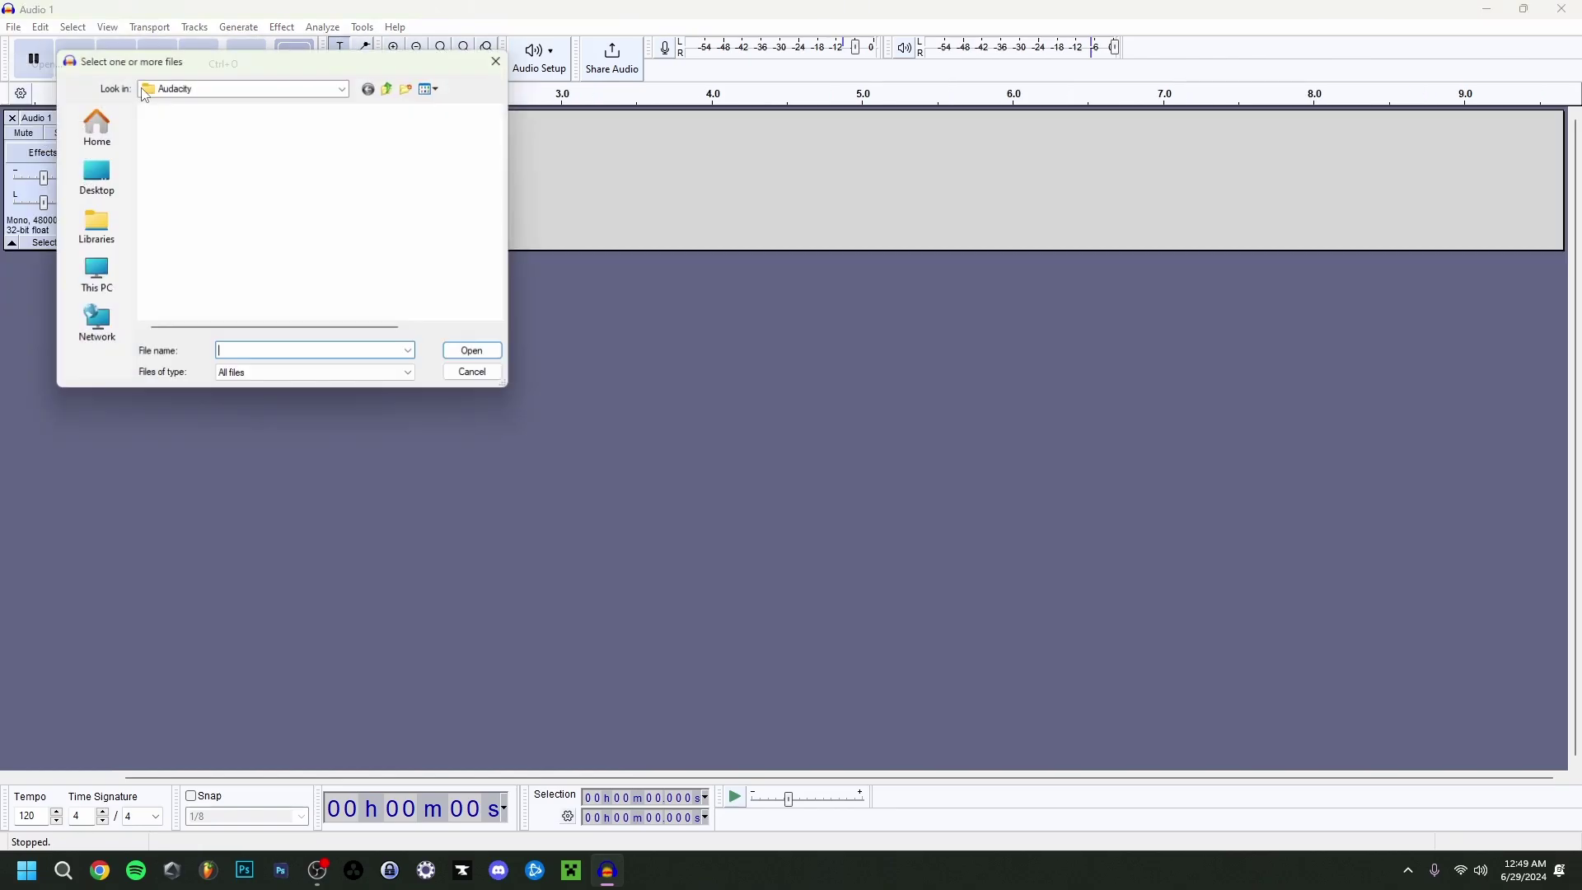
double_click(159, 130)
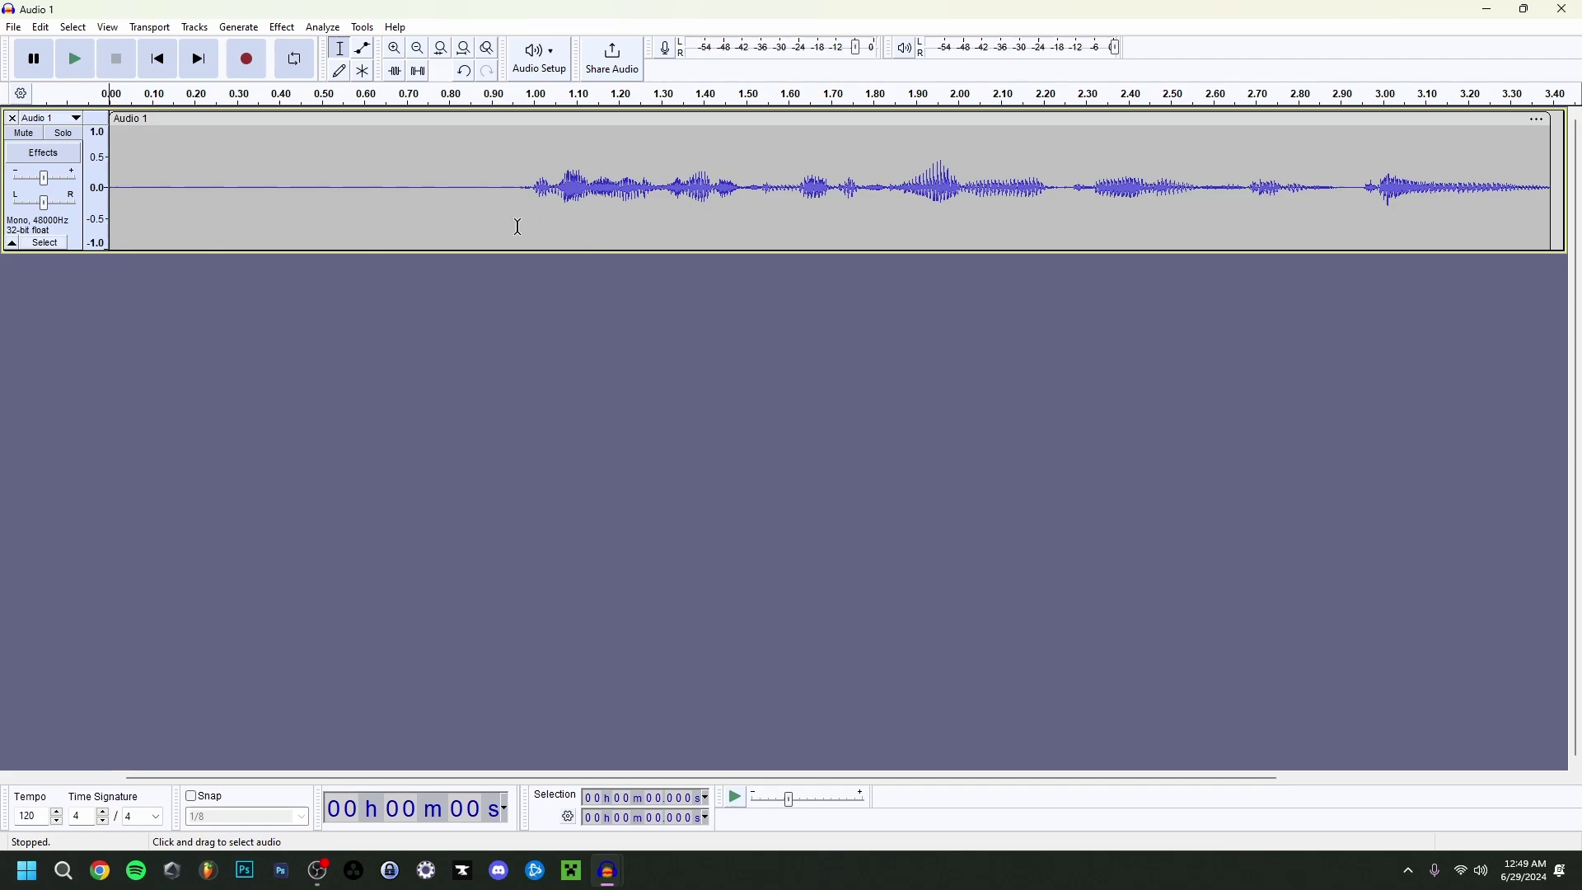
ctrl+scroll(646, 299, down, 2)
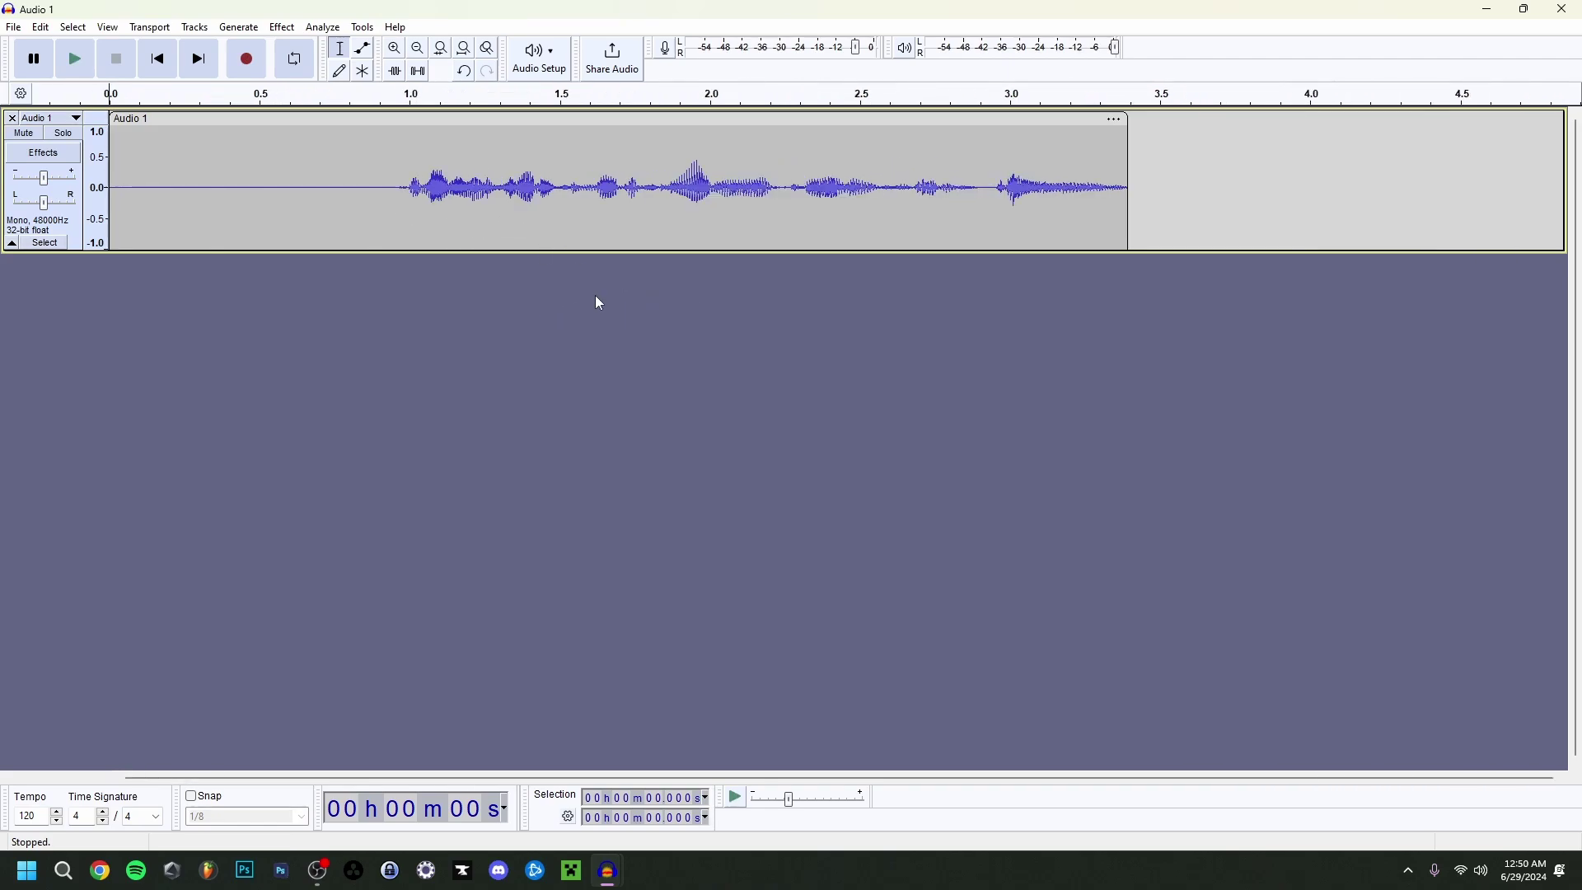